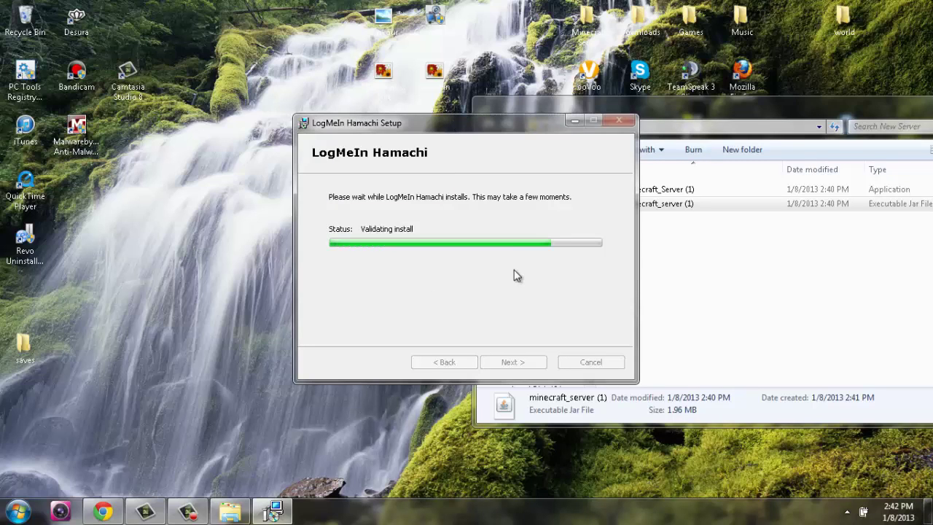
Run the Minecraft_Server (1) application from the New Server folder and check the progress of the LogMeIn Hamachi installation
{"action": "left_click_drag", "start_coordinate": [709, 109], "coordinate": [473, 109]}
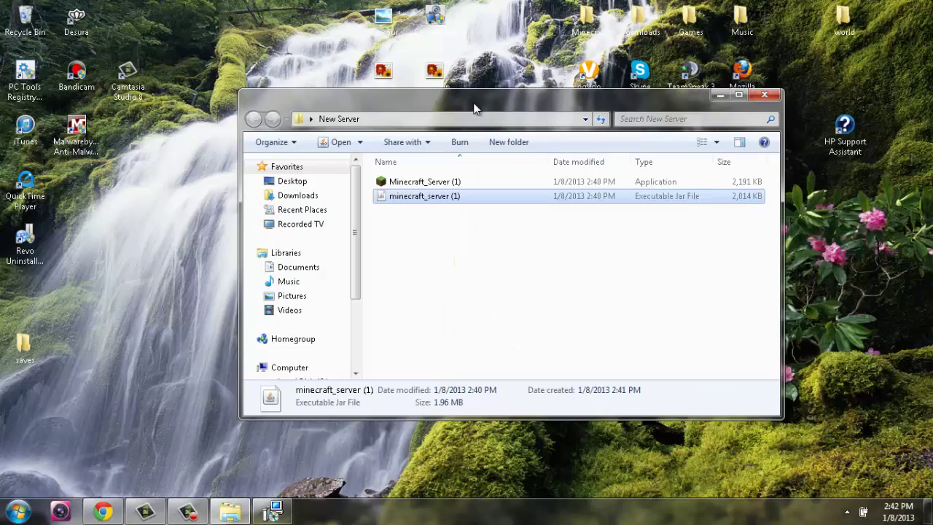
{"action": "double_click", "coordinate": [433, 183]}
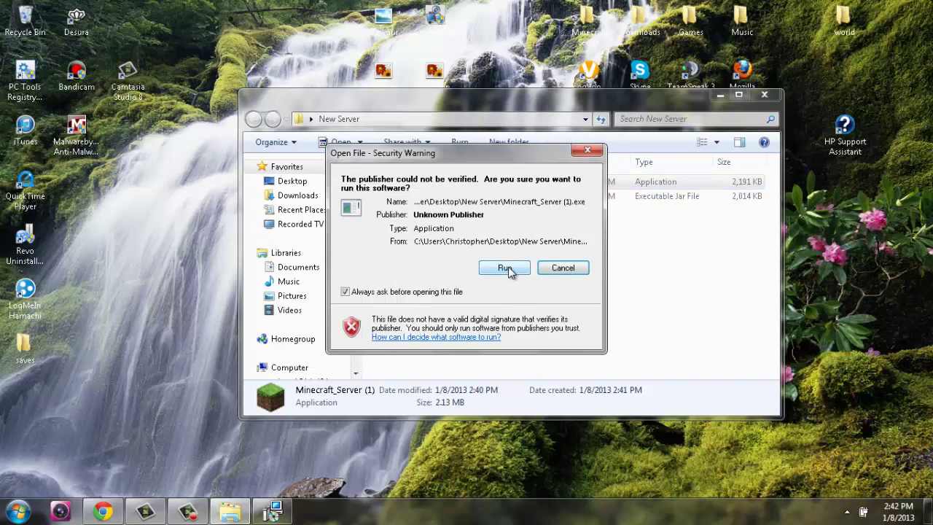
{"action": "left_click", "coordinate": [505, 268]}
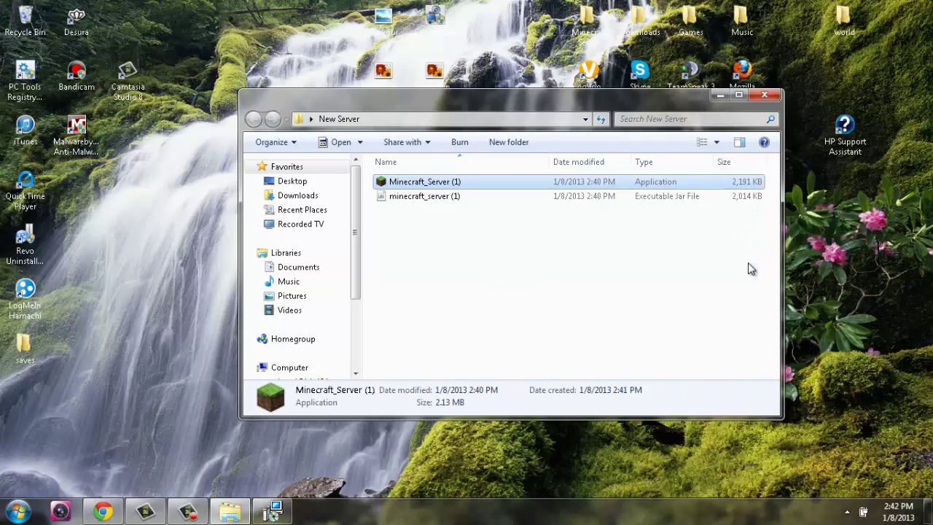
{"action": "left_click", "coordinate": [271, 511]}
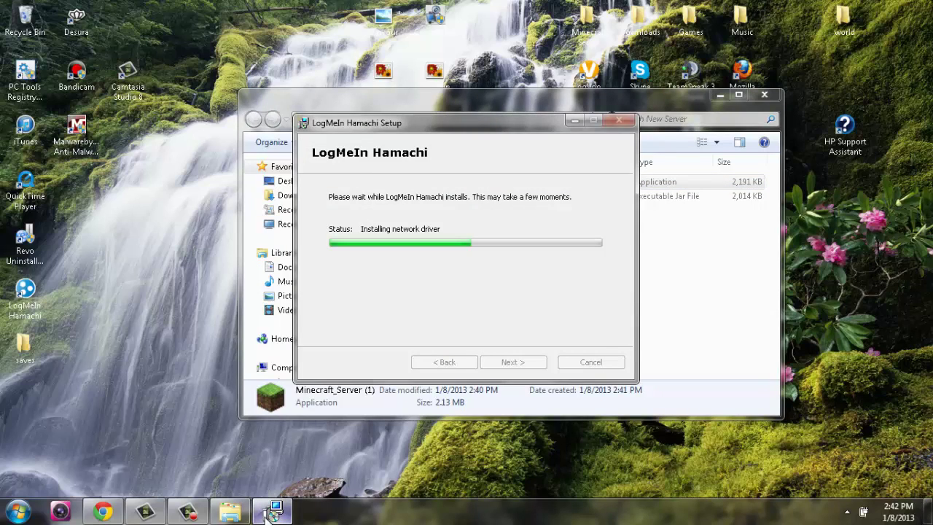
{"action": "left_click", "coordinate": [271, 511]}
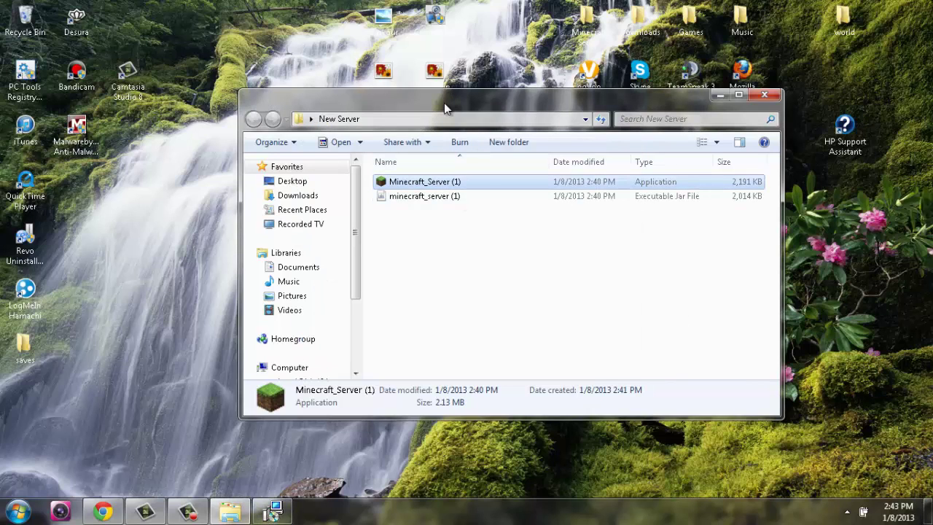
Run the Minecraft_Server (1) application again from the New Server folder, accepting the unknown publisher
{"action": "left_click_drag", "start_coordinate": [444, 103], "coordinate": [462, 74]}
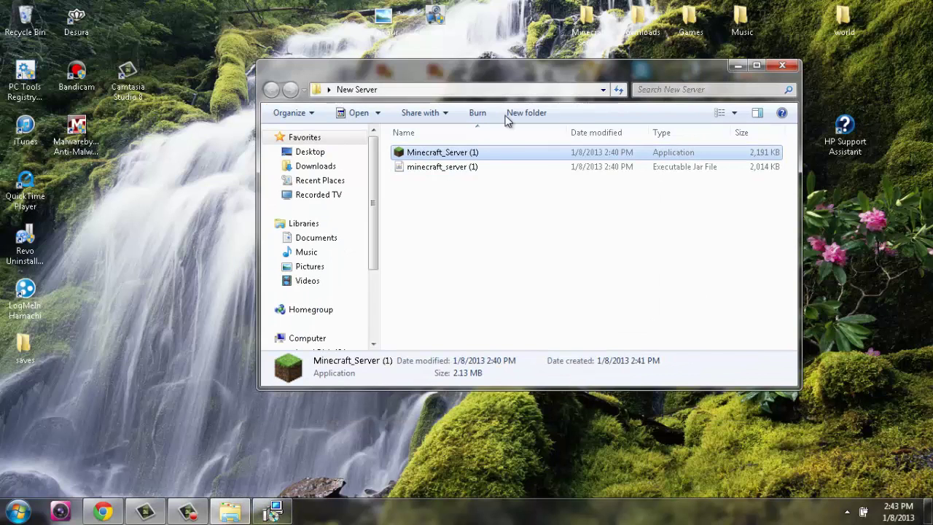
{"action": "double_click", "coordinate": [432, 153]}
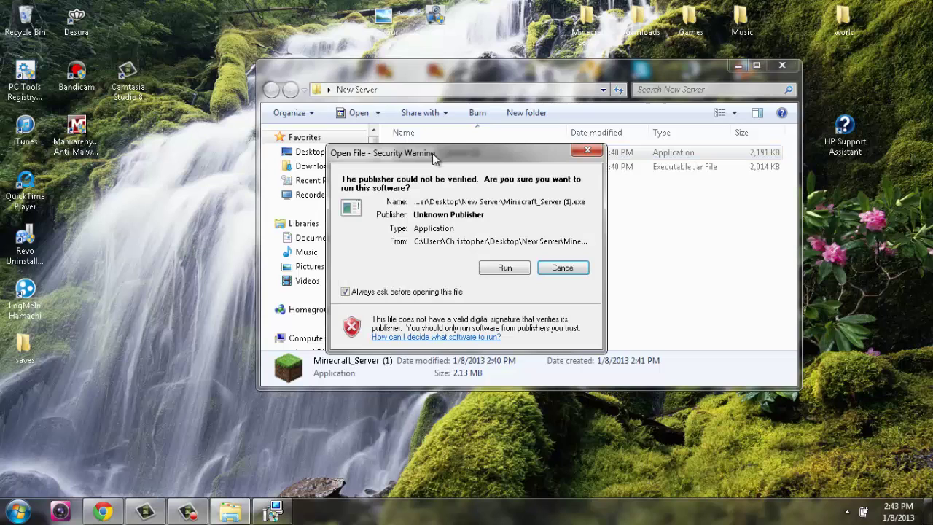
{"action": "left_click", "coordinate": [507, 268]}
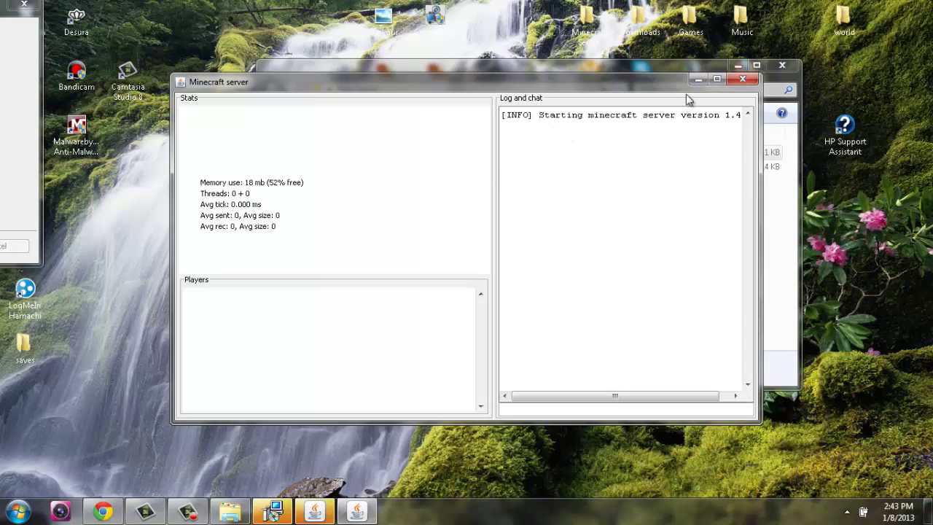
Check the generated files in the New Server folder and the server log, and close the Minecraft server windows
{"action": "left_click", "coordinate": [740, 71]}
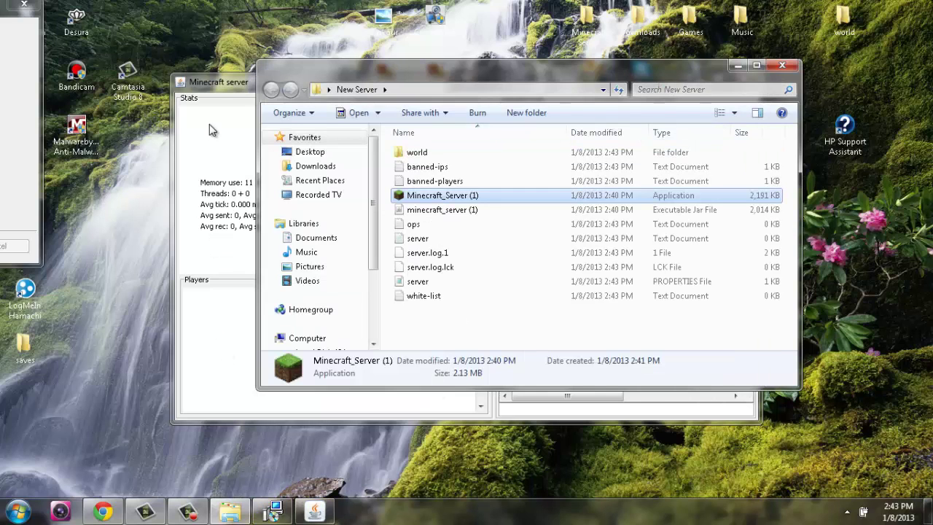
{"action": "left_click", "coordinate": [217, 81]}
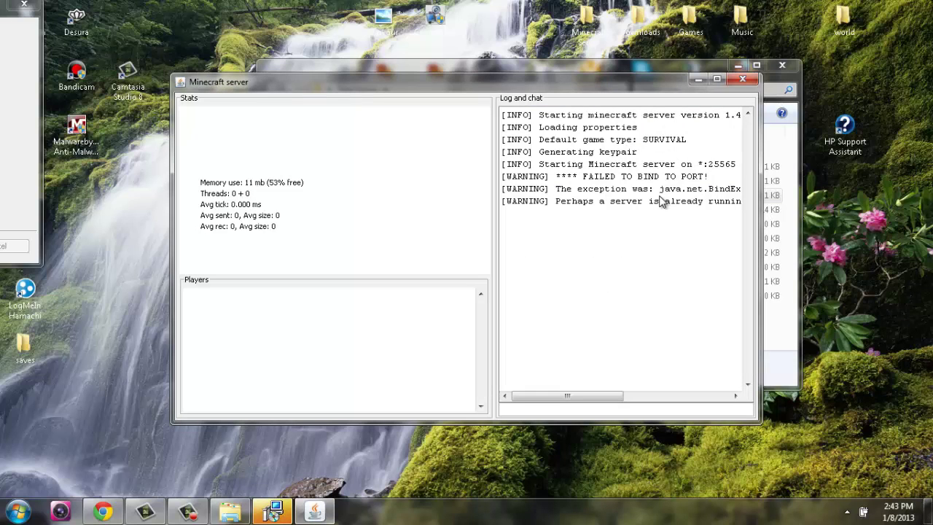
{"action": "left_click", "coordinate": [744, 80]}
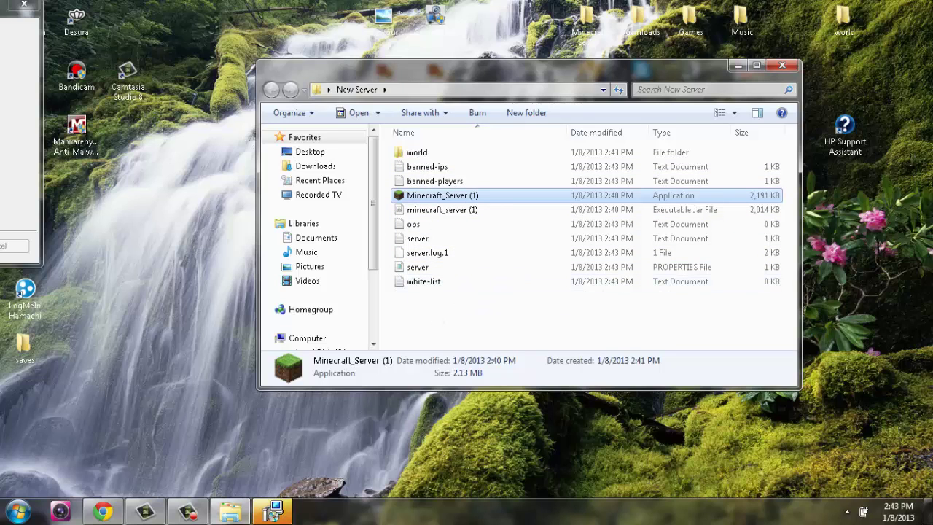
Finish the LogMeIn Hamachi setup with the Launch Hamachi option enabled
{"action": "left_click", "coordinate": [275, 510]}
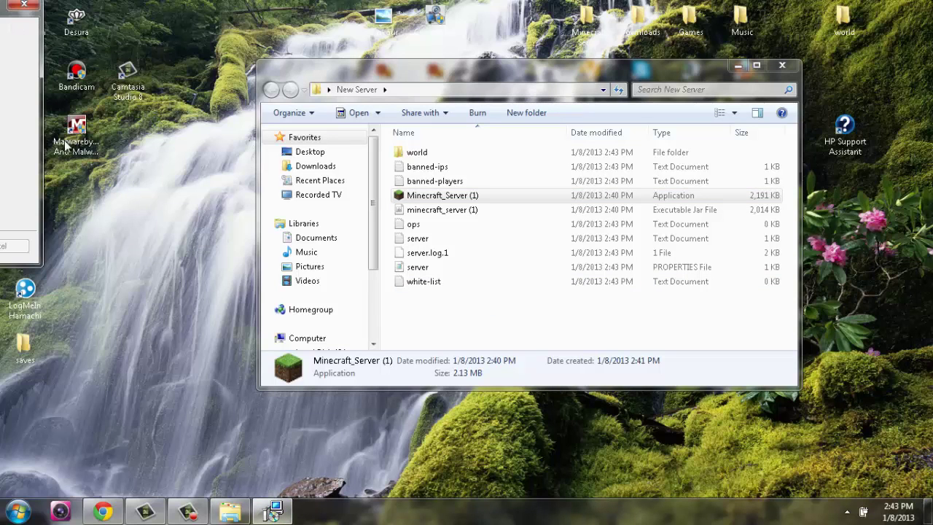
{"action": "left_click_drag", "start_coordinate": [4, 9], "coordinate": [437, 218]}
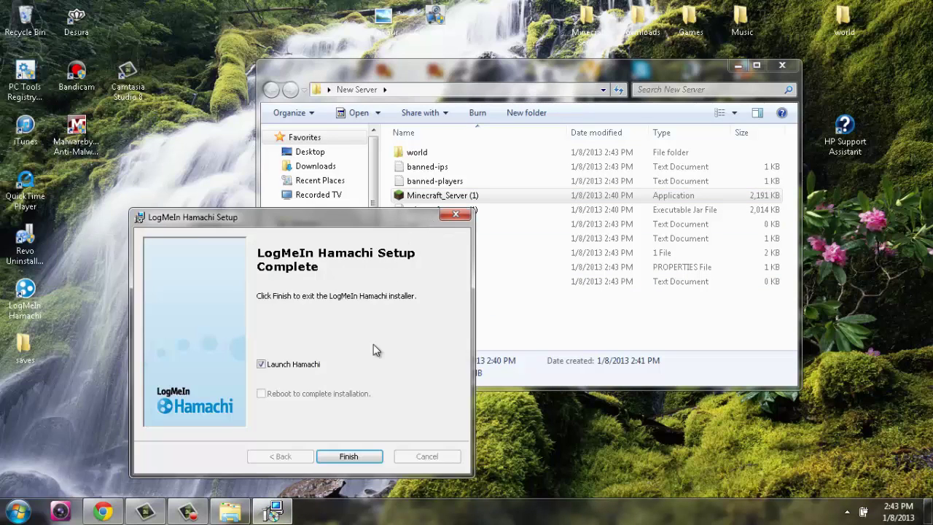
{"action": "left_click", "coordinate": [332, 456]}
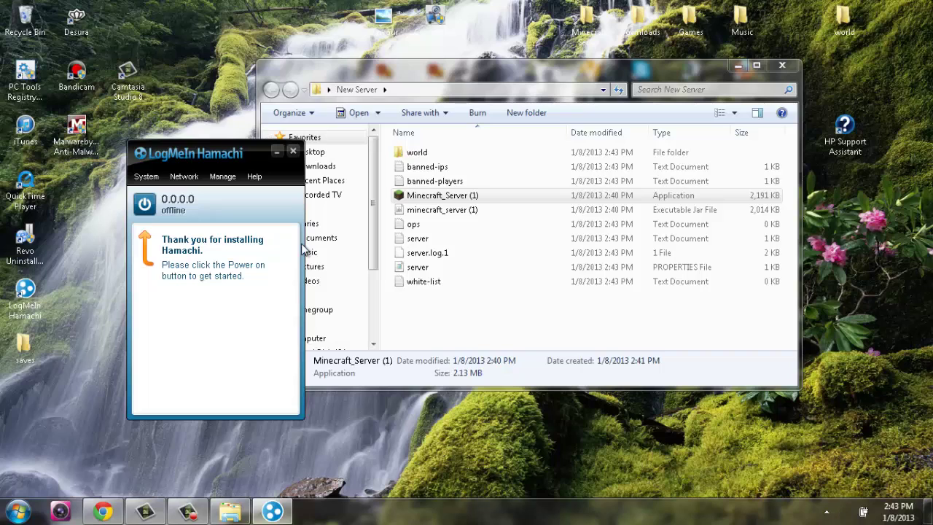
Power on Hamachi and register this computer under the suggested client name
{"action": "left_click", "coordinate": [146, 205]}
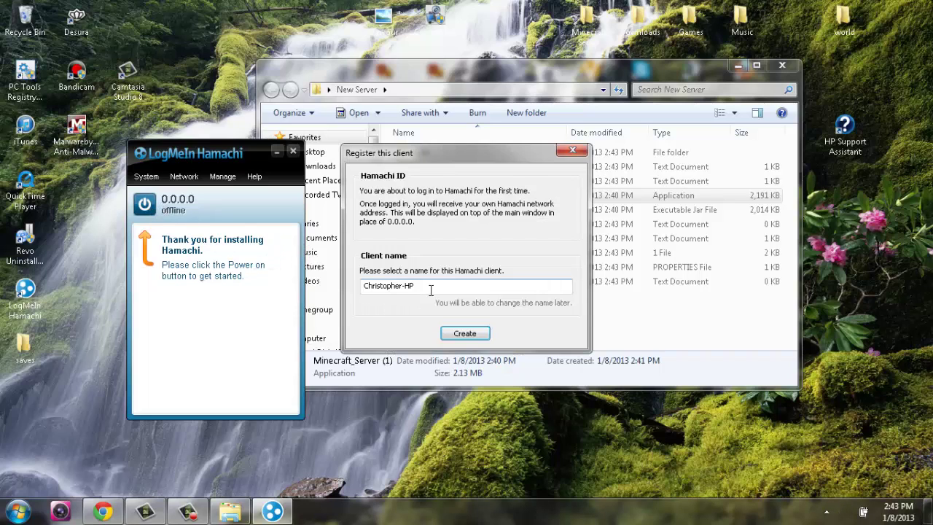
{"action": "left_click", "coordinate": [464, 334]}
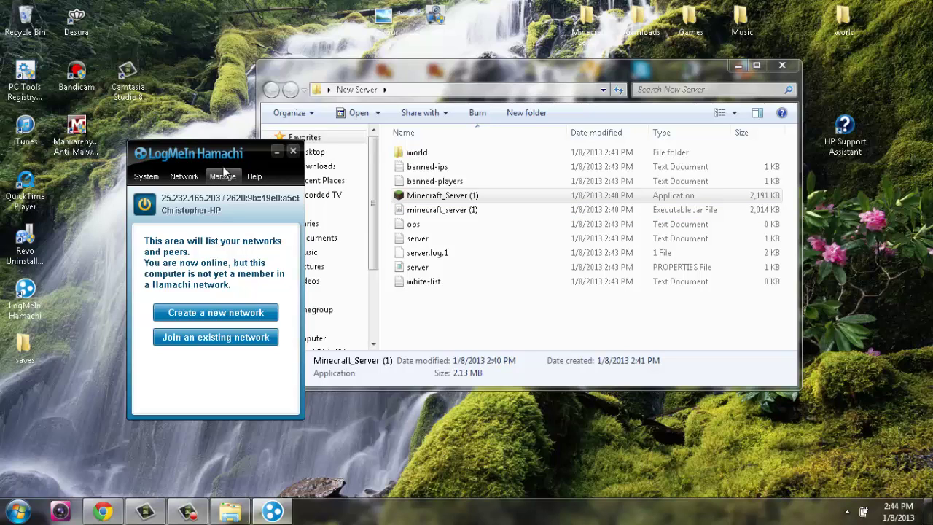
Create a client-owned Hamachi network with the ID New Server Here, entering and confirming the network password
{"action": "left_click", "coordinate": [196, 316]}
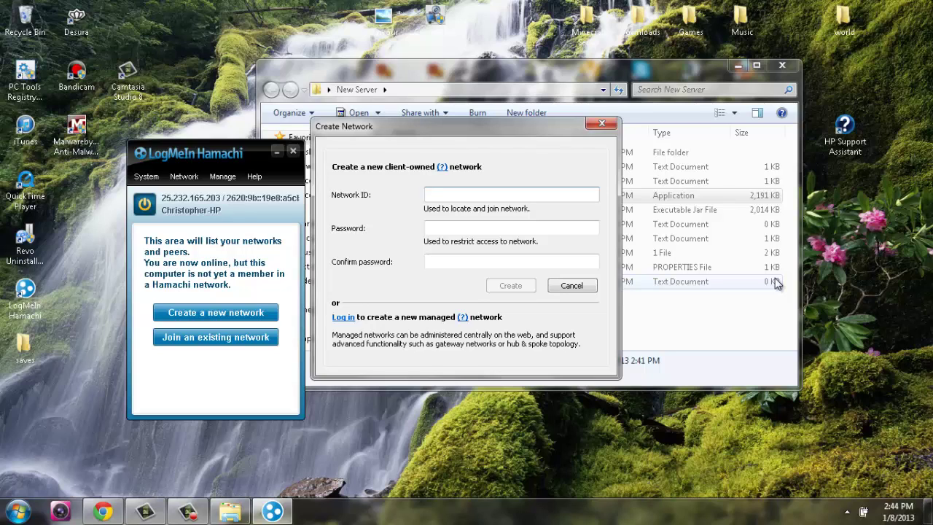
{"action": "type", "text": "New "}
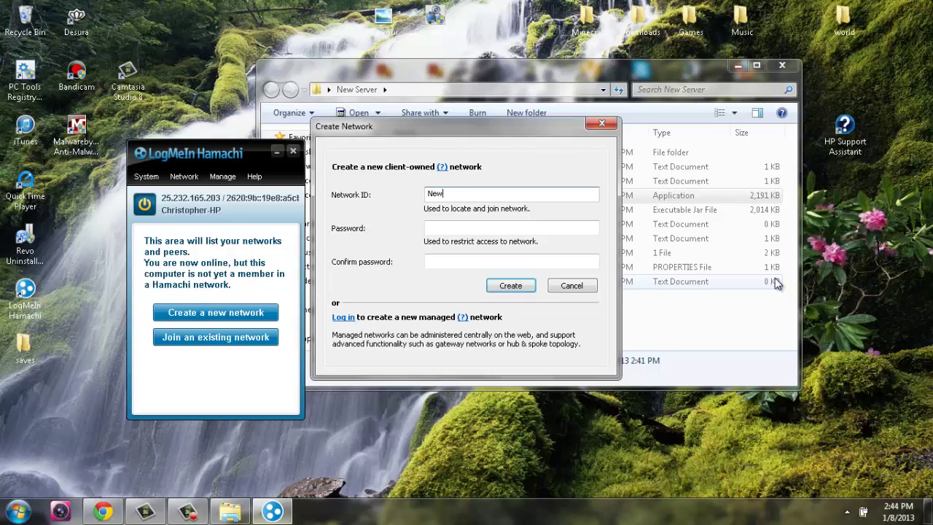
{"action": "type", "text": "Server Here"}
{"action": "left_click", "coordinate": [494, 230]}
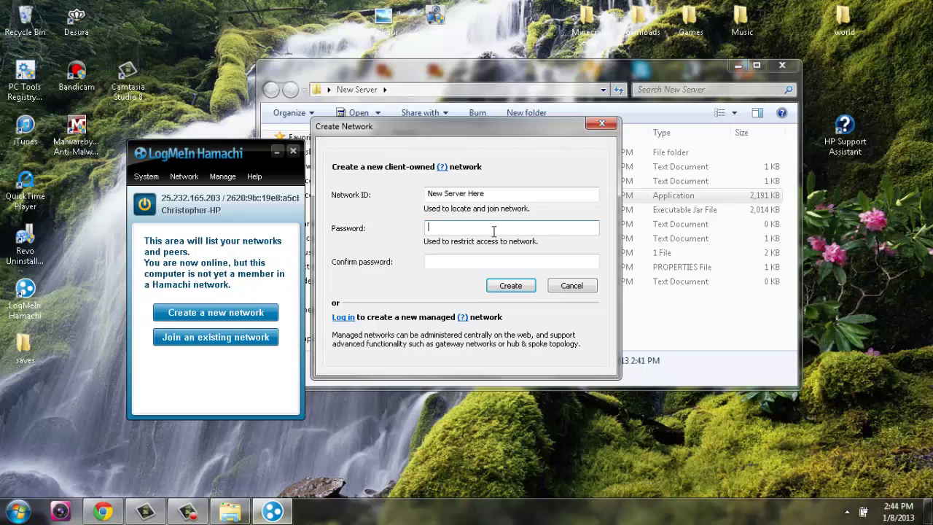
{"action": "type", "text": "*****"}
{"action": "left_click", "coordinate": [552, 260]}
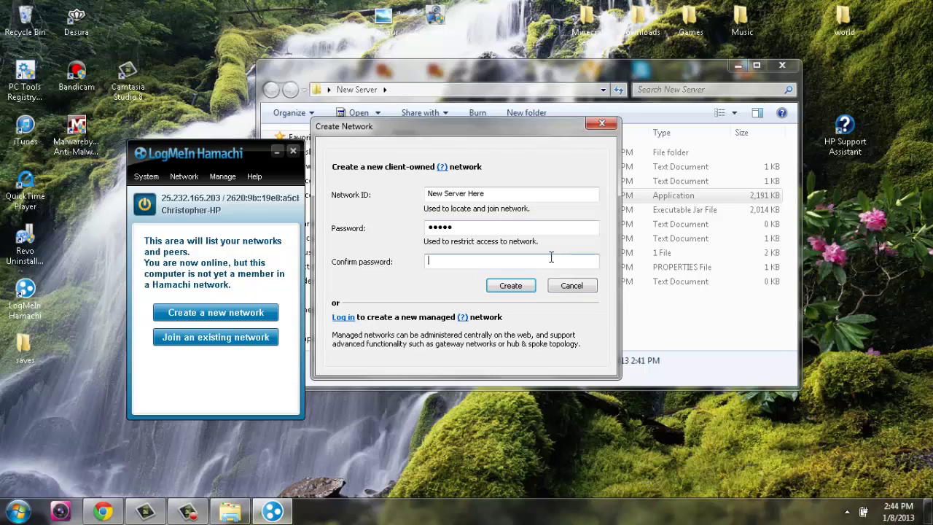
{"action": "type", "text": "*****"}
{"action": "left_click", "coordinate": [523, 288]}
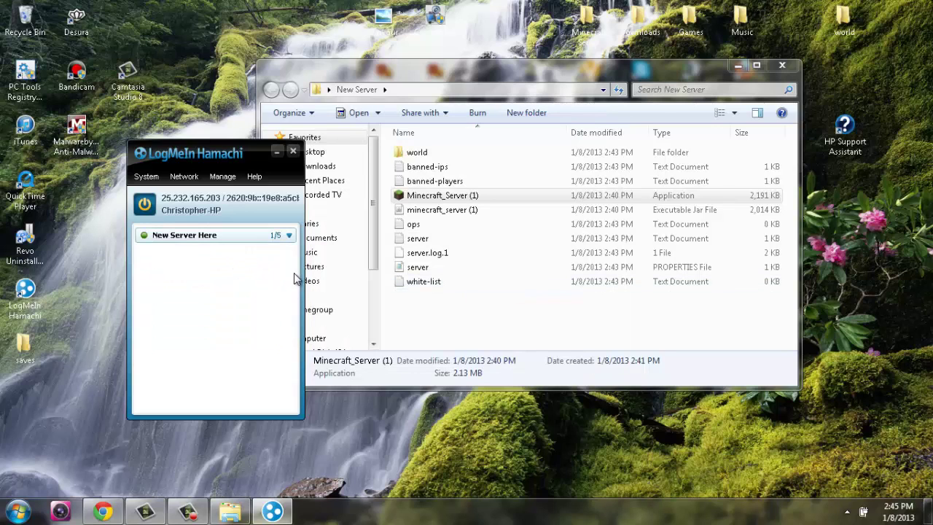
Select the New Server Here network and keep the current Windows color scheme without showing that message again
{"action": "left_click", "coordinate": [289, 236]}
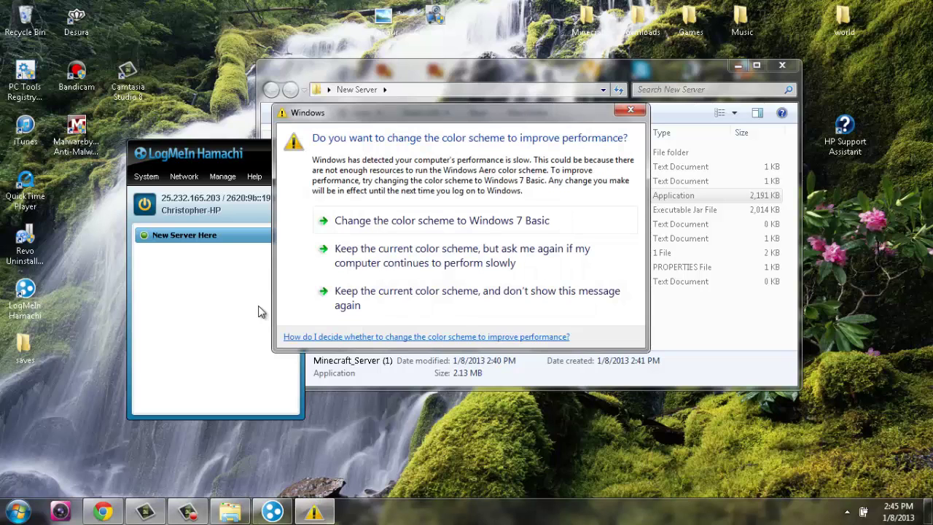
{"action": "left_click", "coordinate": [414, 316]}
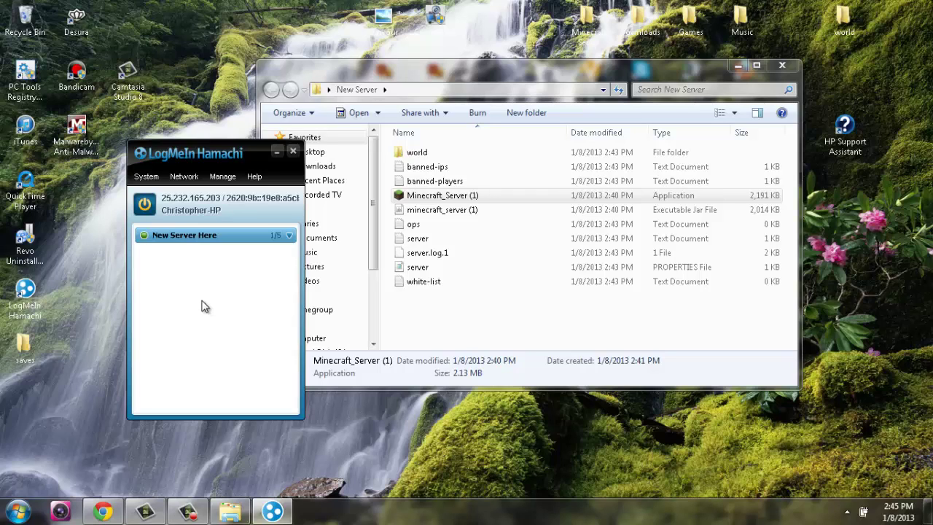
Fill in the Join Network form with the ID New Server Here and the network password, and close it without joining
{"action": "left_click", "coordinate": [178, 181]}
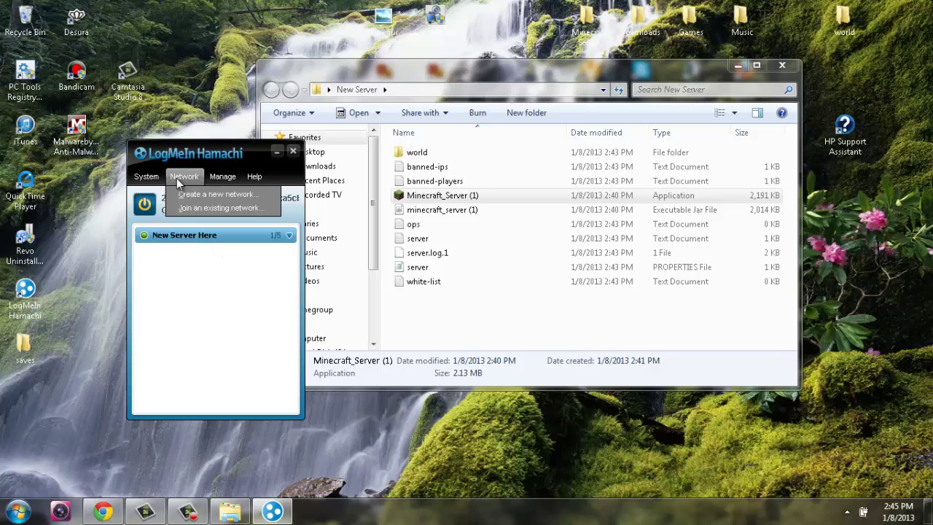
{"action": "left_click", "coordinate": [188, 209]}
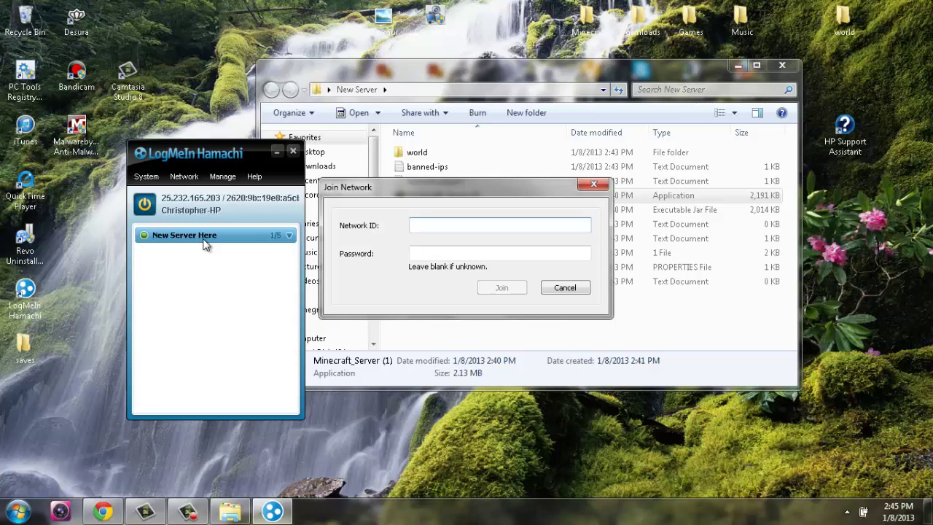
{"action": "type", "text": "NEw"}
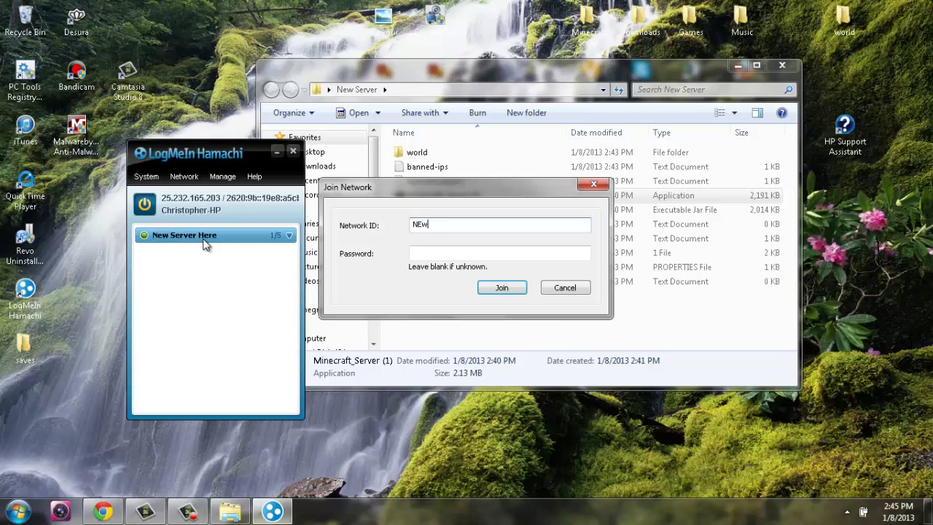
{"action": "type", "text": " Server"}
{"action": "key", "text": "BackSpace"}
{"action": "key", "text": "BackSpace"}
{"action": "key", "text": "BackSpace"}
{"action": "key", "text": "BackSpace"}
{"action": "key", "text": "BackSpace"}
{"action": "key", "text": "BackSpace"}
{"action": "key", "text": "BackSpace"}
{"action": "key", "text": "BackSpace"}
{"action": "key", "text": "BackSpace"}
{"action": "type", "text": "e w Server Here"}
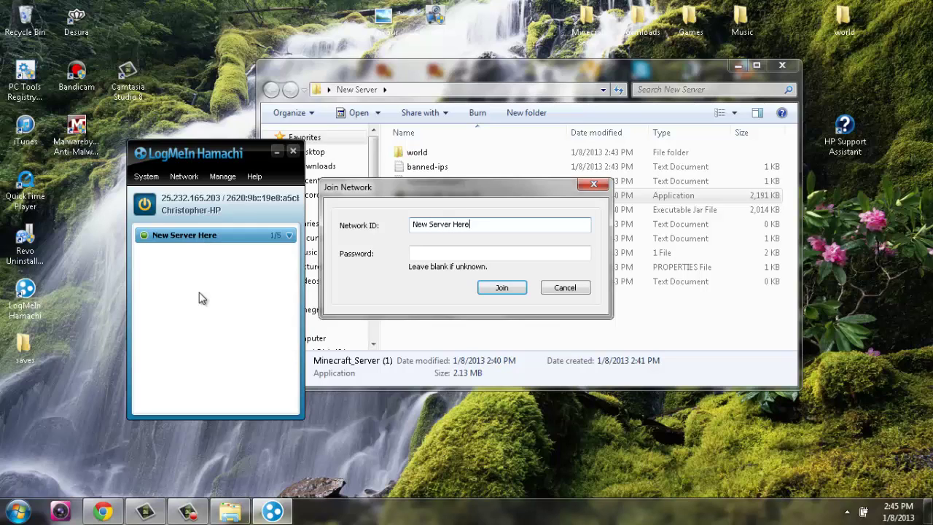
{"action": "left_click", "coordinate": [444, 252]}
{"action": "type", "text": "*****"}
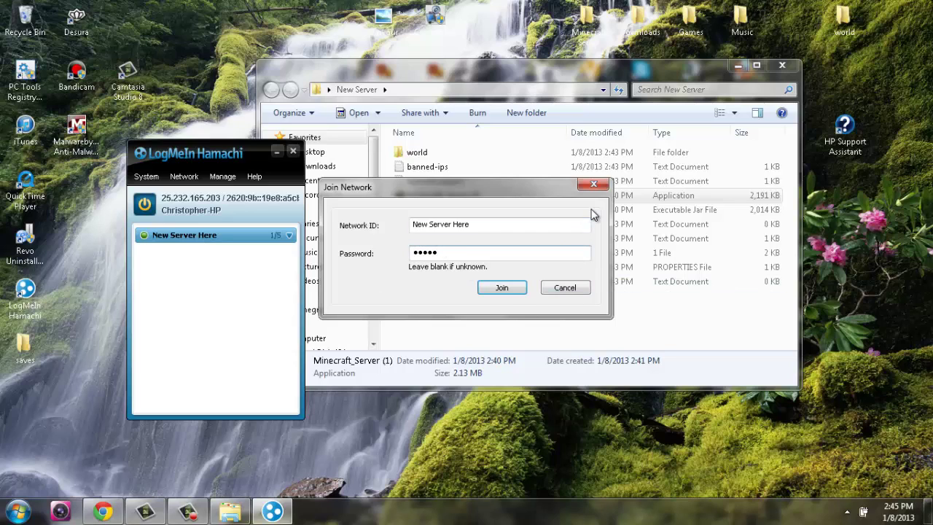
{"action": "left_click", "coordinate": [594, 184]}
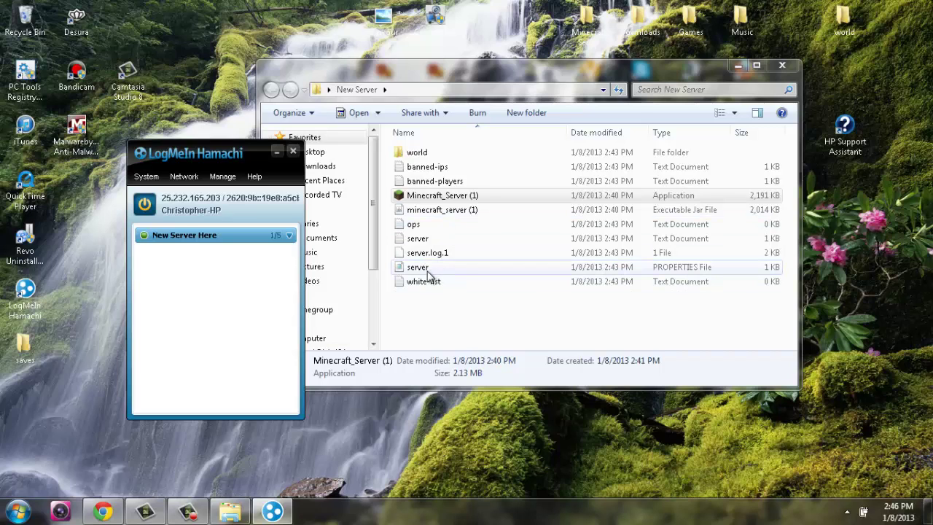
Minimize Hamachi and open the server PROPERTIES file from the New Server folder in Notepad
{"action": "left_click", "coordinate": [219, 158]}
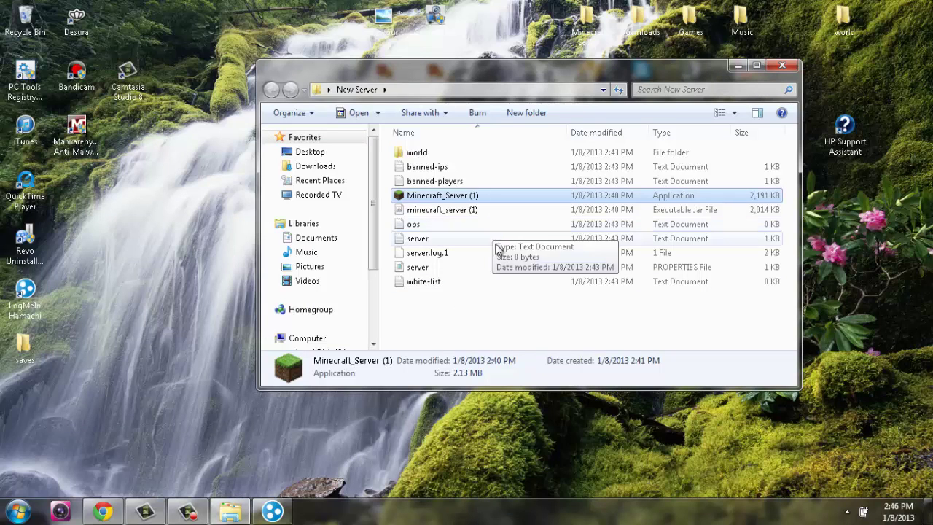
{"action": "right_click", "coordinate": [452, 269]}
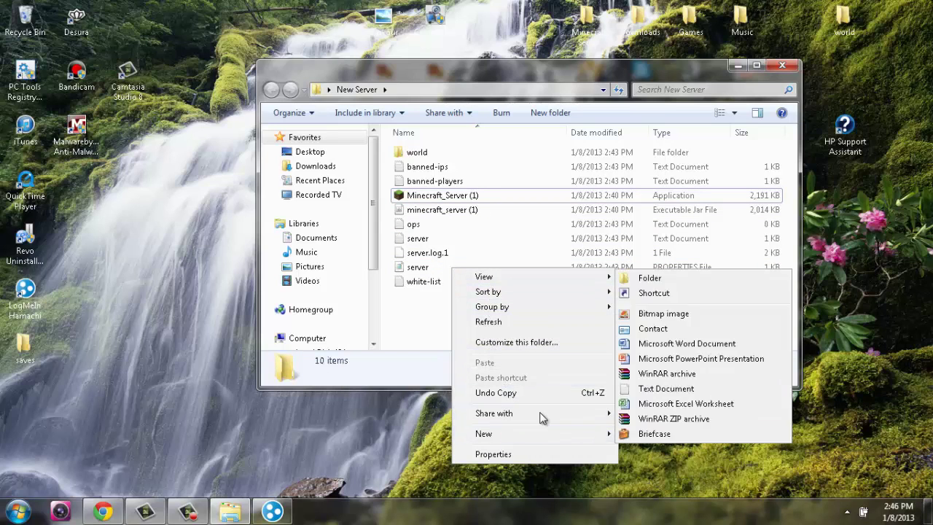
{"action": "mouse_move", "coordinate": [536, 291]}
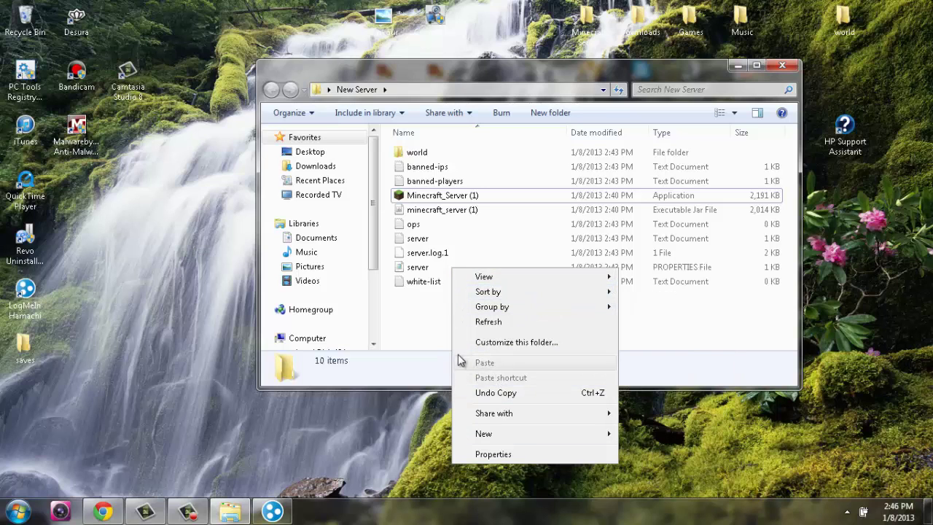
{"action": "left_click", "coordinate": [411, 267]}
{"action": "double_click", "coordinate": [409, 267]}
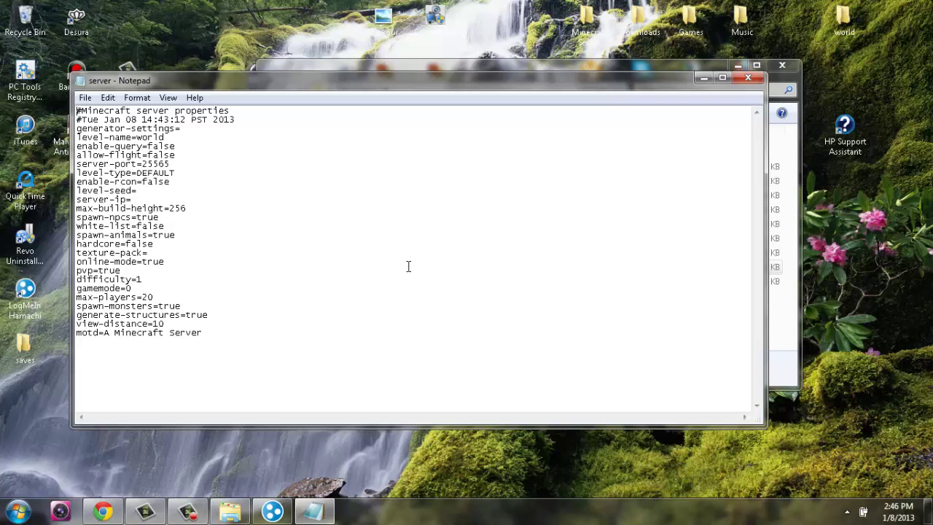
{"action": "left_click_drag", "start_coordinate": [367, 89], "coordinate": [457, 93]}
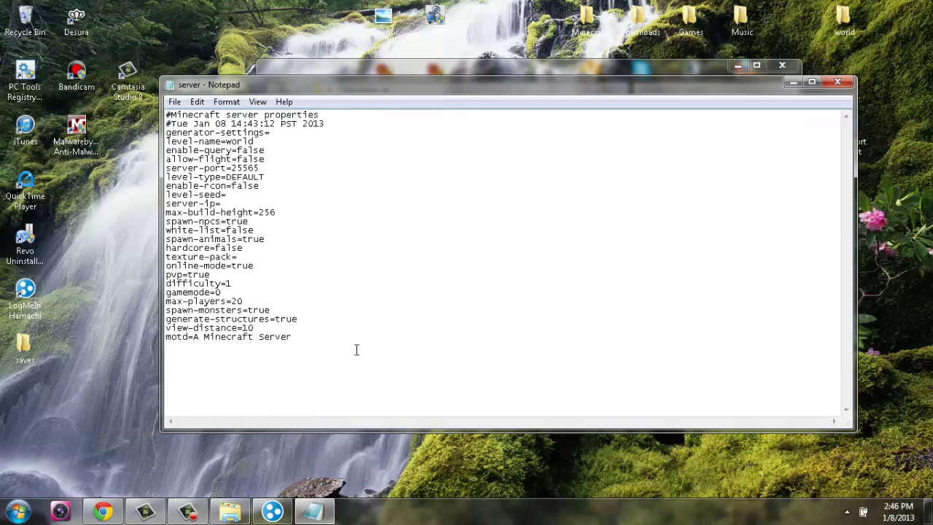
{"action": "left_click_drag", "start_coordinate": [376, 90], "coordinate": [469, 90]}
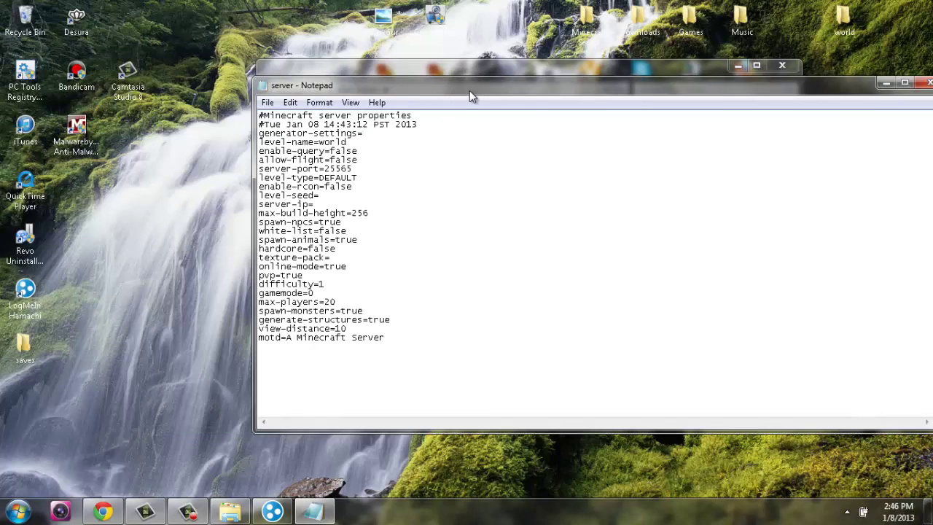
Set server-ip in the server properties file to the Hamachi address 25.232.165.203 and copy that address
{"action": "left_click", "coordinate": [272, 510]}
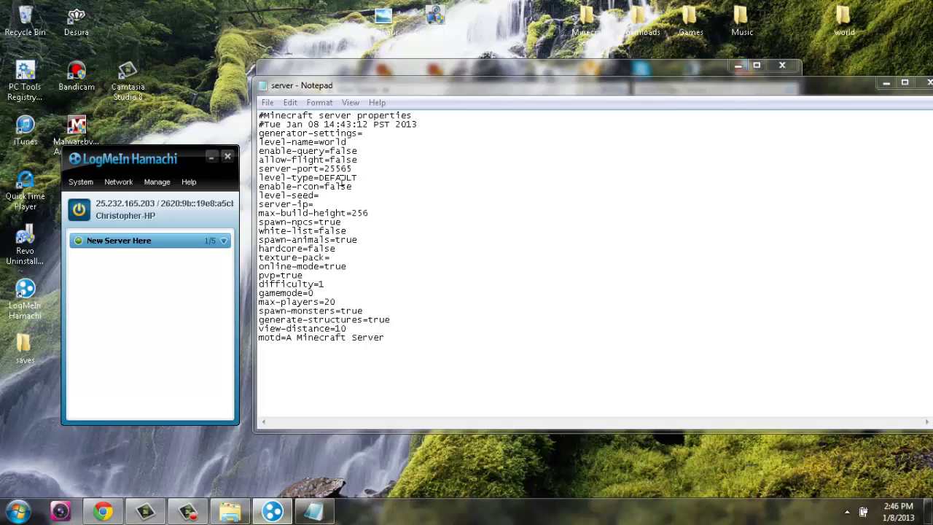
{"action": "left_click", "coordinate": [329, 205]}
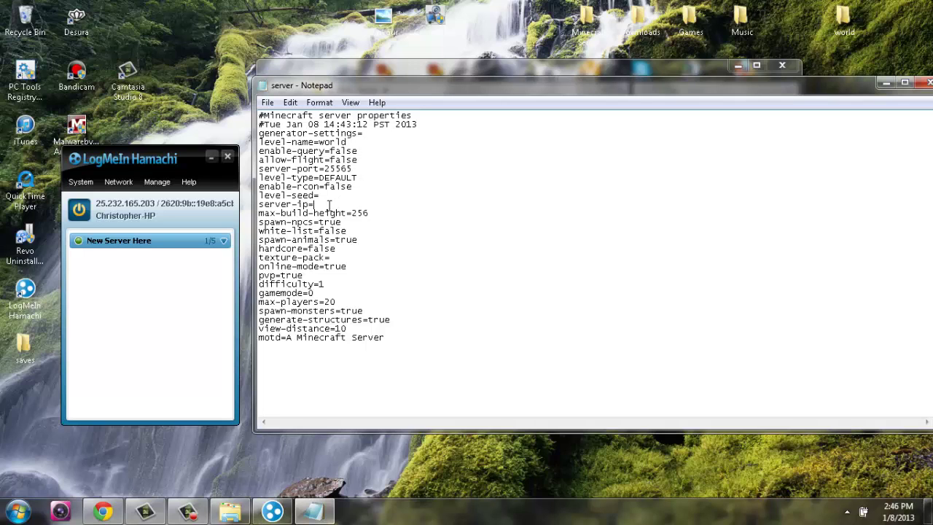
{"action": "left_click", "coordinate": [106, 208]}
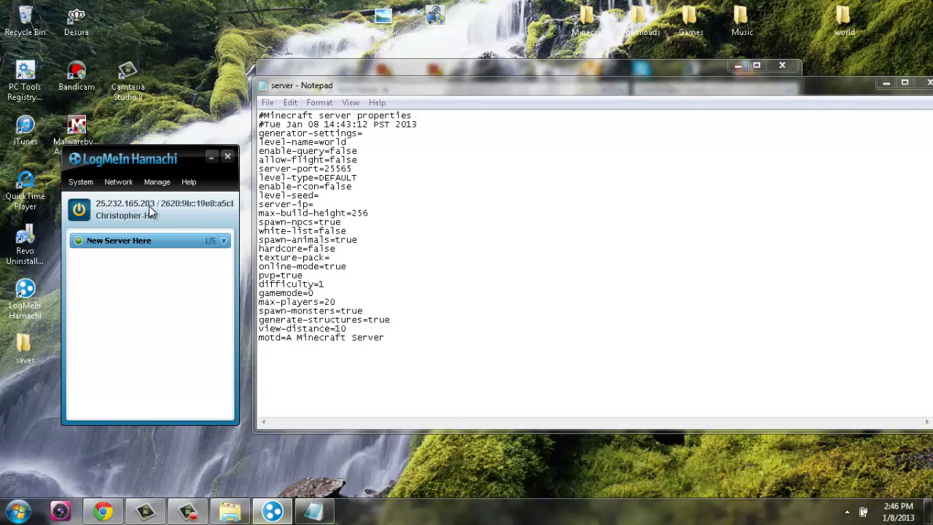
{"action": "left_click", "coordinate": [337, 207]}
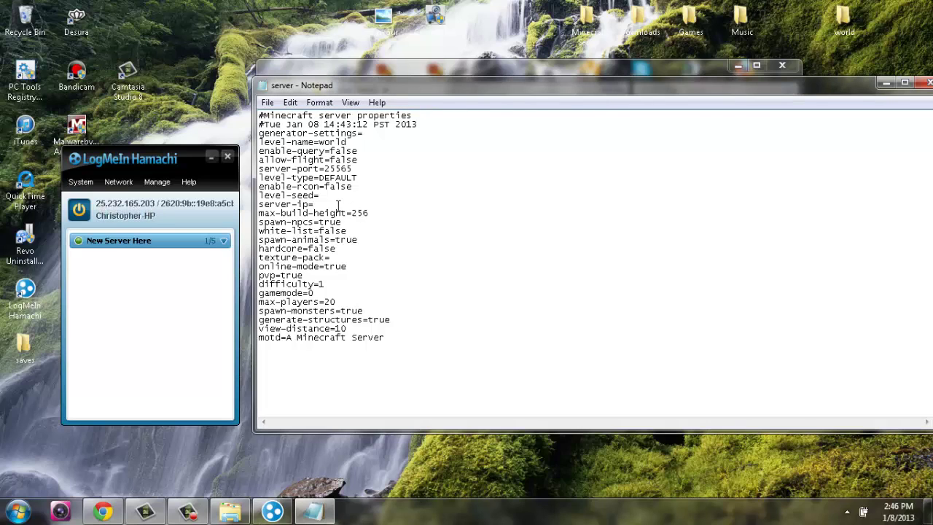
{"action": "type", "text": "25.232.165.203"}
{"action": "left_click_drag", "start_coordinate": [399, 213], "coordinate": [315, 205]}
{"action": "key", "text": "ctrl+c"}
{"action": "left_click", "coordinate": [400, 205]}
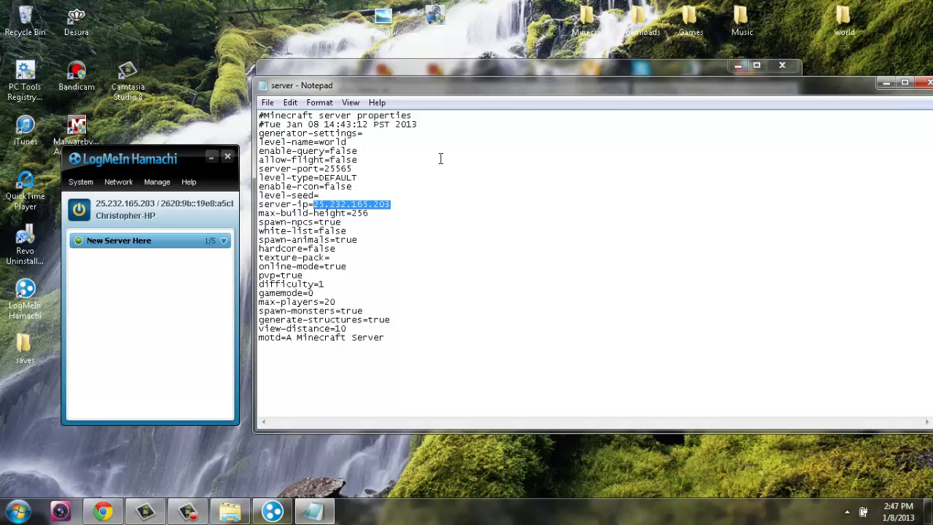
Close the server properties file with its changes saved and start the server from the minecraft_server (1) Executable Jar File
{"action": "left_click_drag", "start_coordinate": [495, 85], "coordinate": [376, 73]}
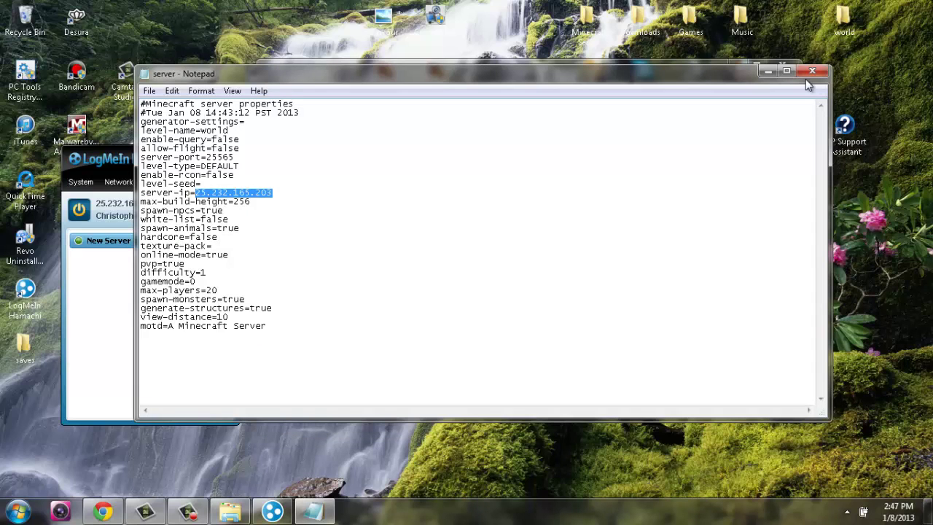
{"action": "left_click", "coordinate": [812, 71]}
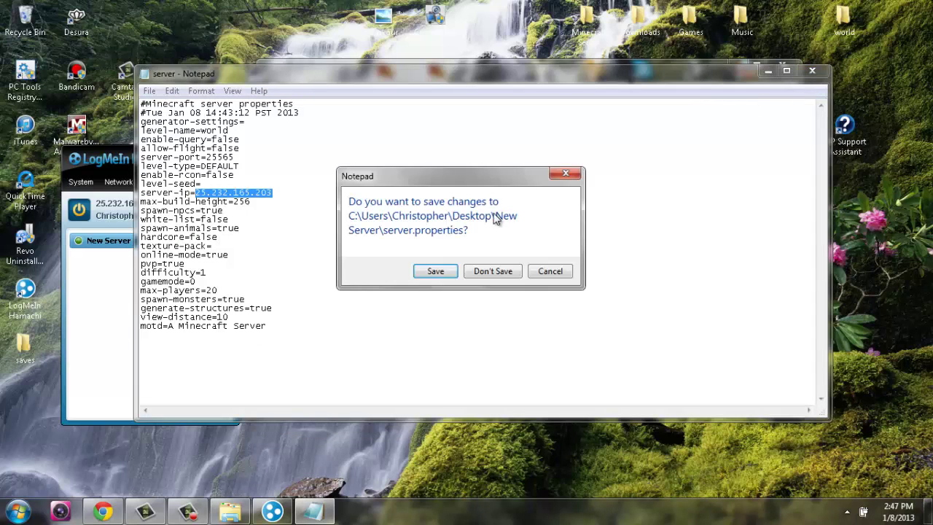
{"action": "left_click", "coordinate": [436, 276]}
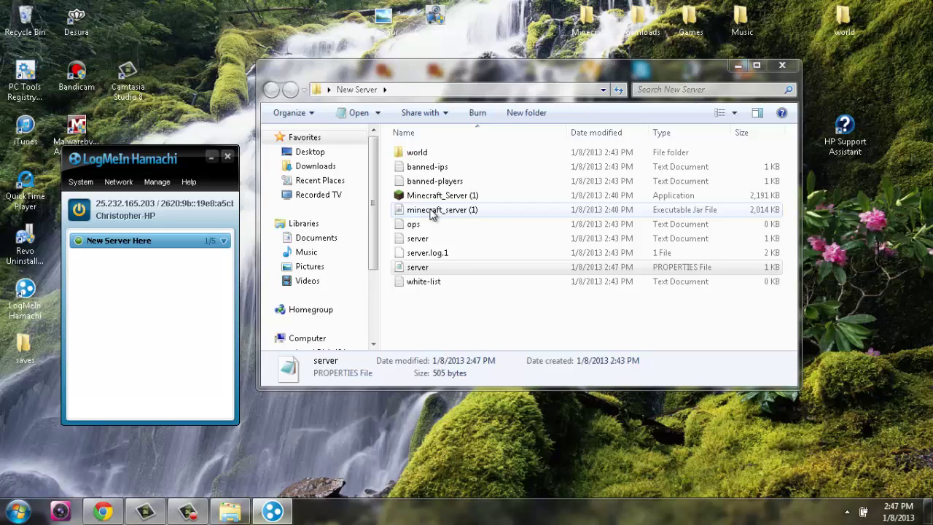
{"action": "double_click", "coordinate": [432, 210]}
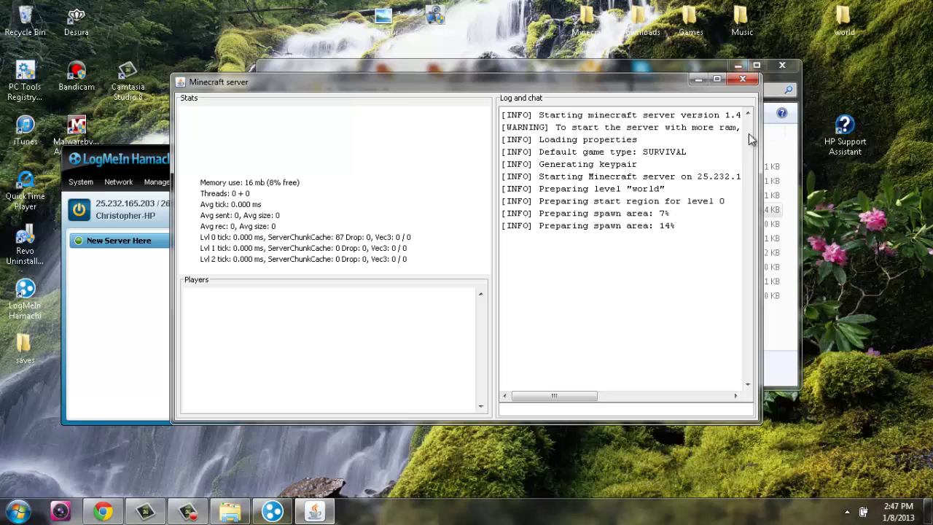
{"action": "left_click_drag", "start_coordinate": [544, 79], "coordinate": [452, 70]}
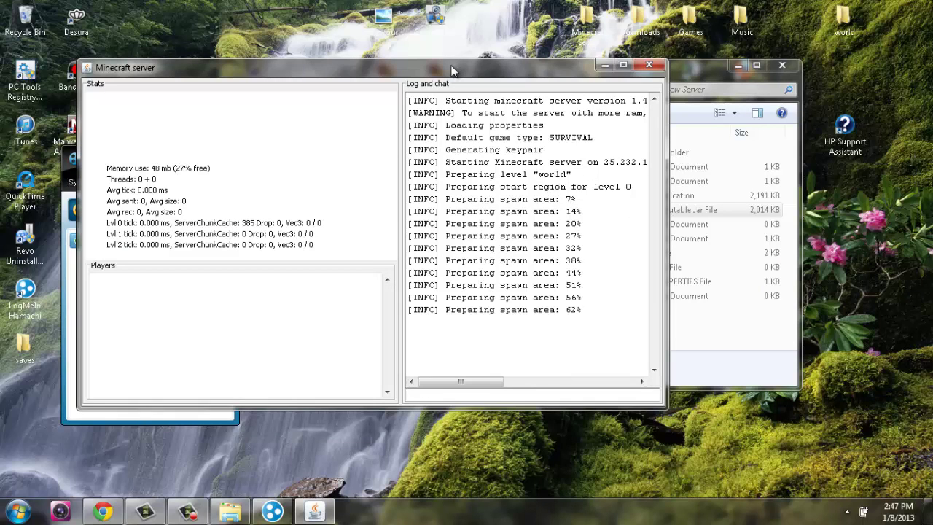
Launch Minecraft from the desktop Games folder, log in with the remembered account, and maximize the game window
{"action": "double_click", "coordinate": [691, 21]}
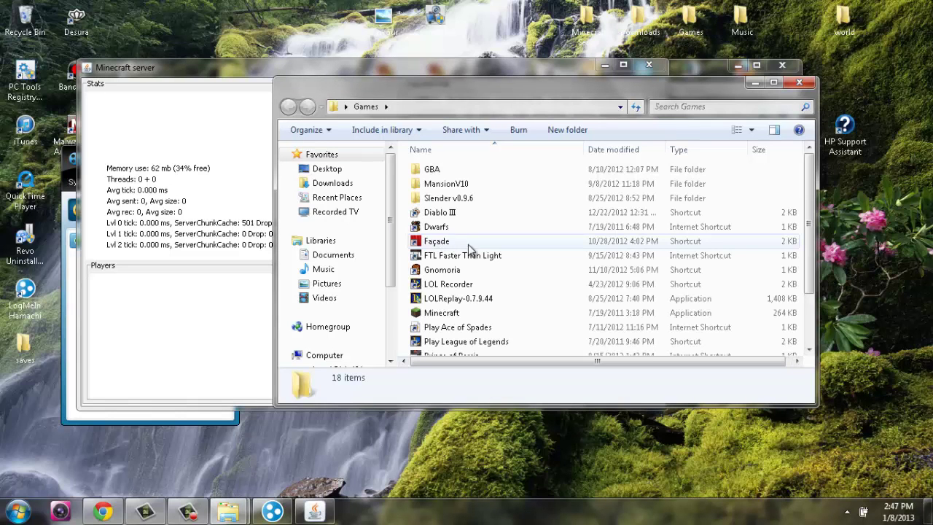
{"action": "left_click", "coordinate": [445, 313]}
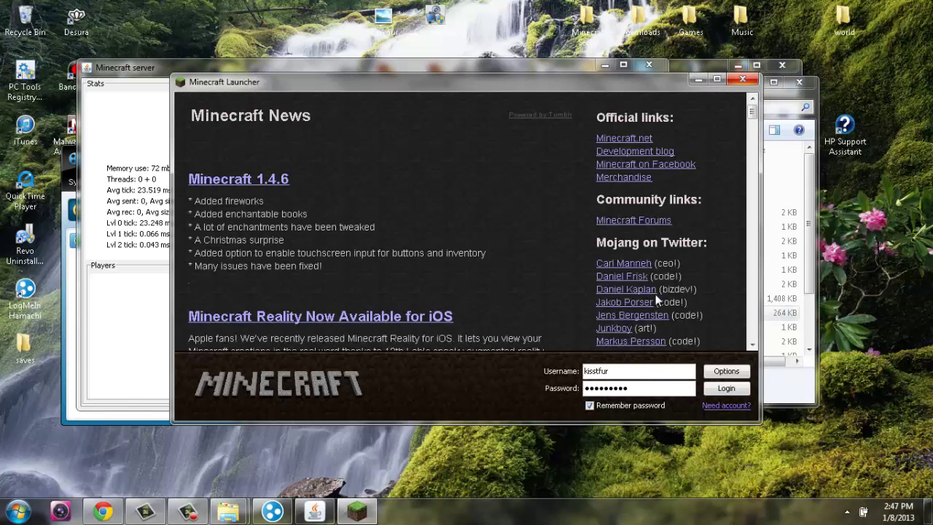
{"action": "left_click", "coordinate": [710, 392]}
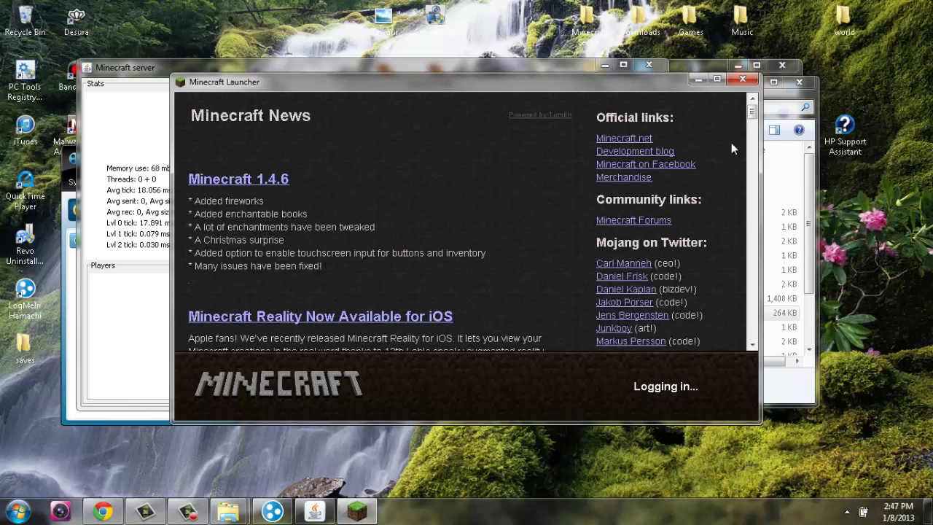
{"action": "left_click", "coordinate": [404, 70]}
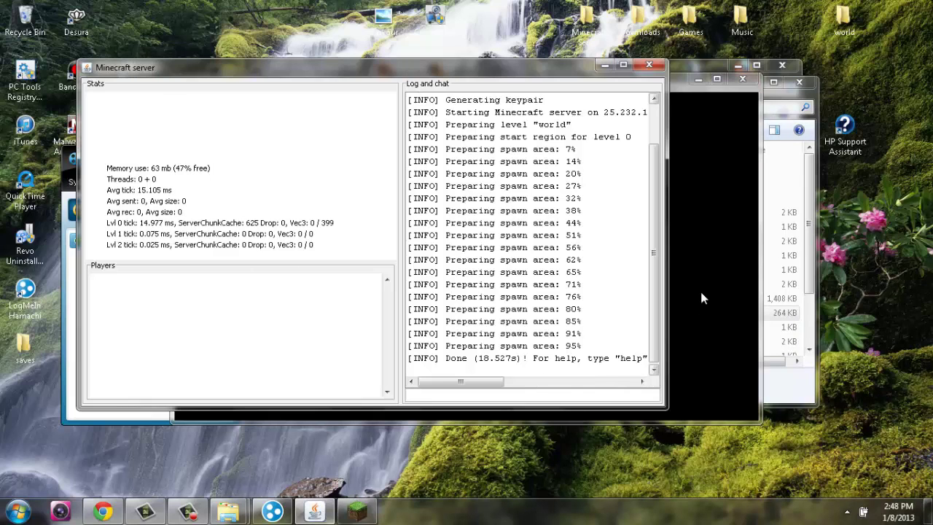
{"action": "left_click", "coordinate": [712, 243]}
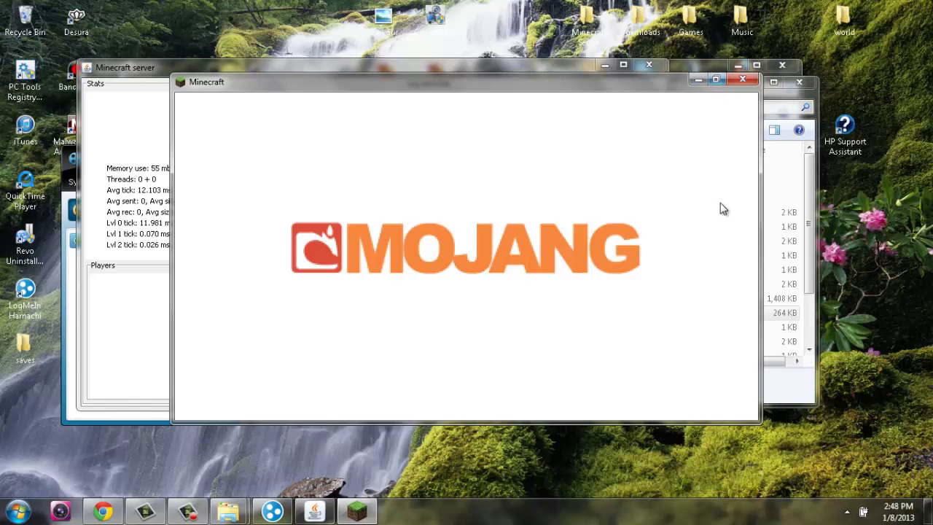
{"action": "key", "text": "super+Up"}
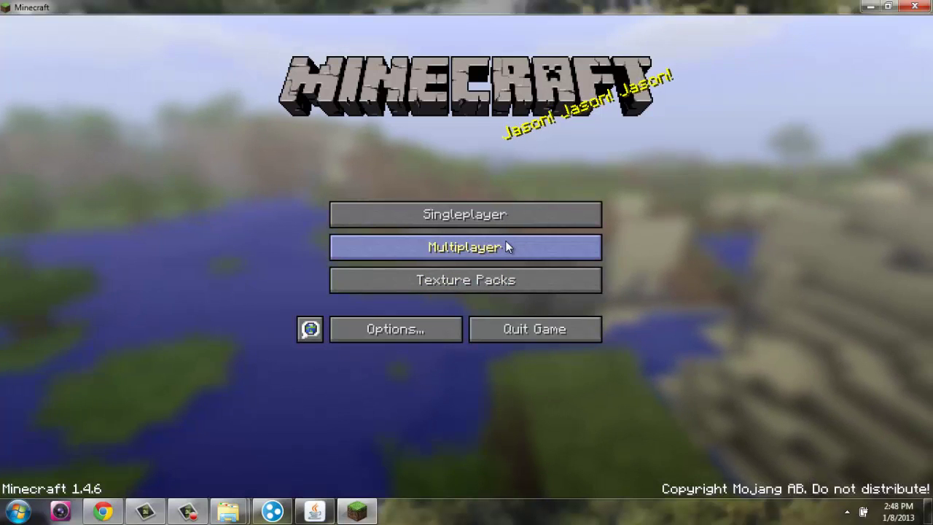
Add a multiplayer server named Minecraft Server with the address 25.232.165.203 and Hide Address set to Yes
{"action": "left_click", "coordinate": [506, 247]}
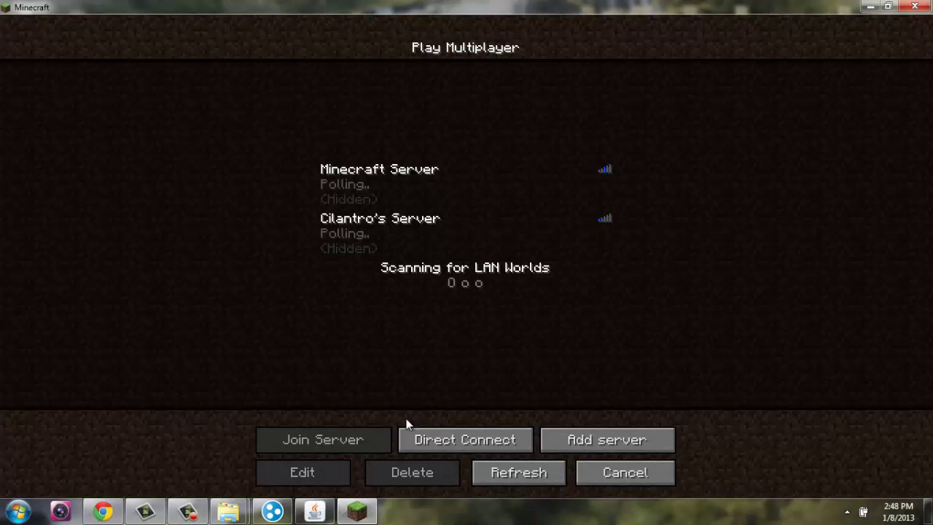
{"action": "left_click", "coordinate": [587, 437]}
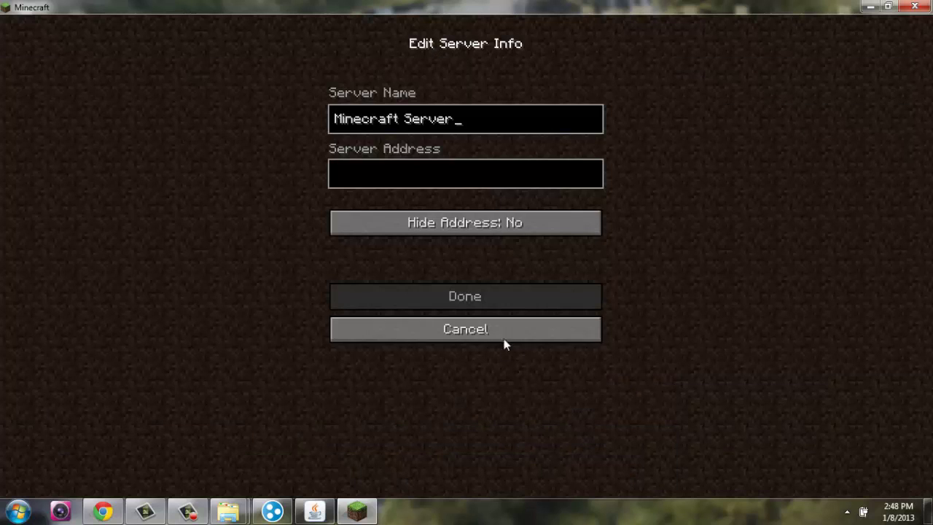
{"action": "left_click", "coordinate": [465, 185]}
{"action": "key", "text": "ctrl+v"}
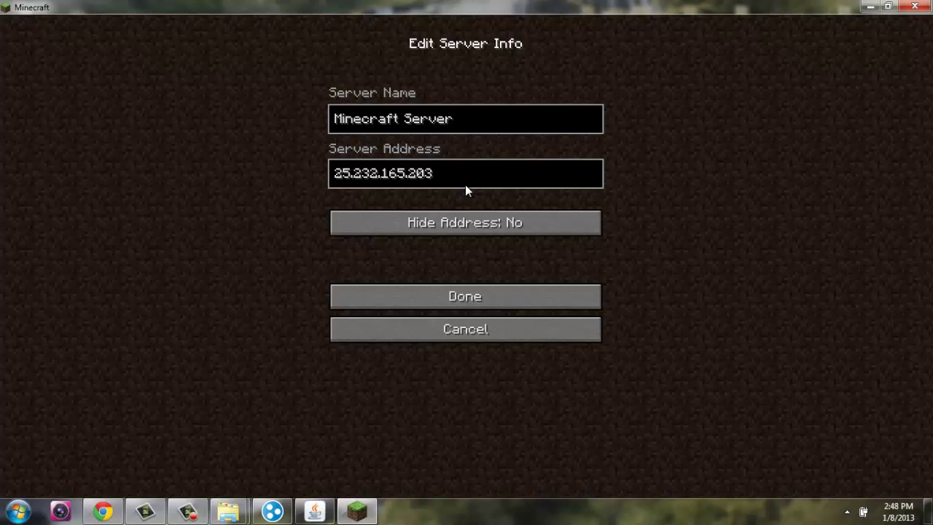
{"action": "left_click", "coordinate": [480, 234]}
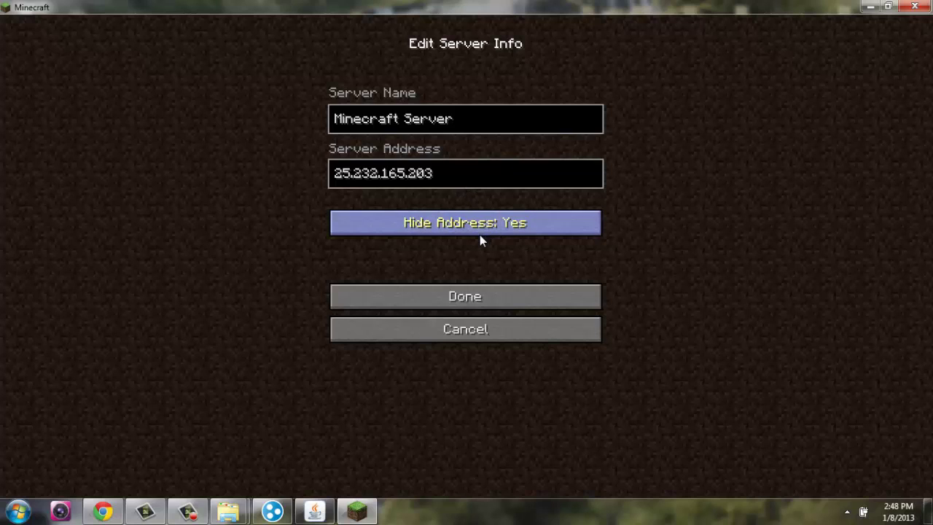
{"action": "left_click", "coordinate": [474, 229]}
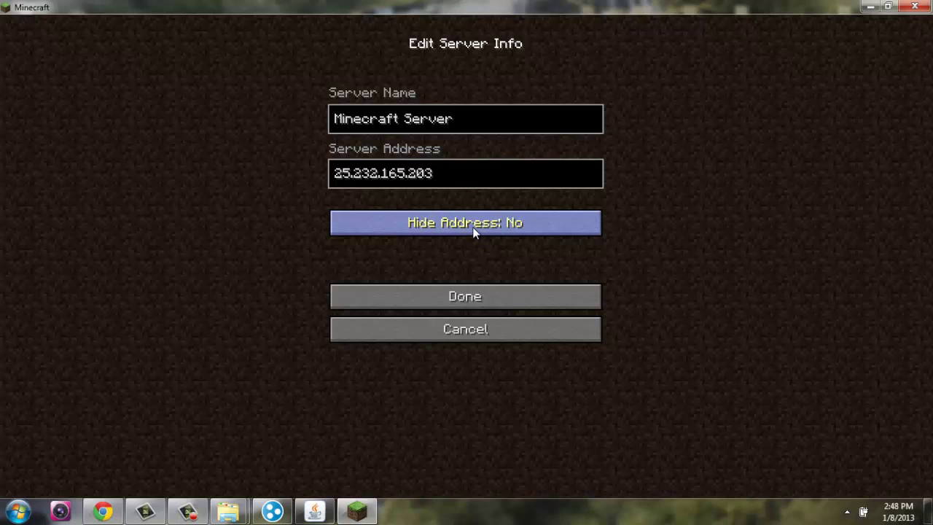
{"action": "left_click", "coordinate": [474, 230]}
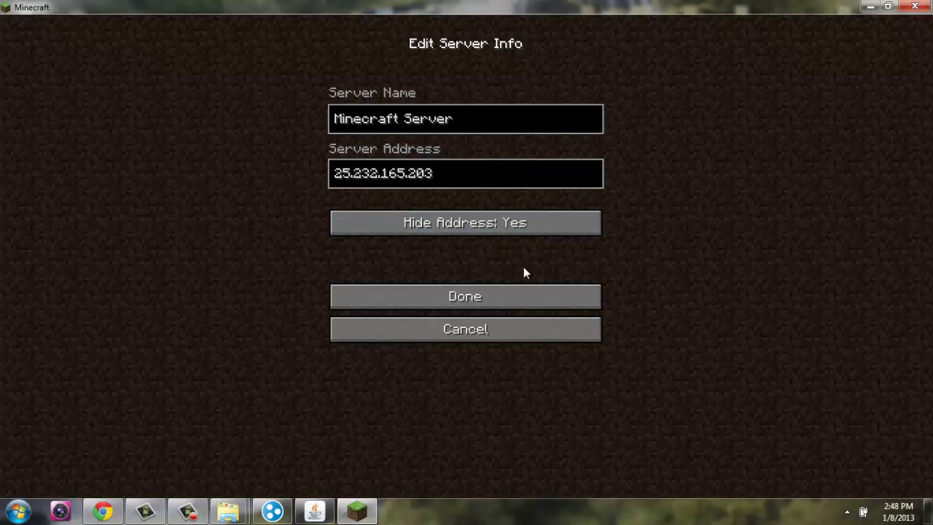
{"action": "left_click", "coordinate": [420, 296]}
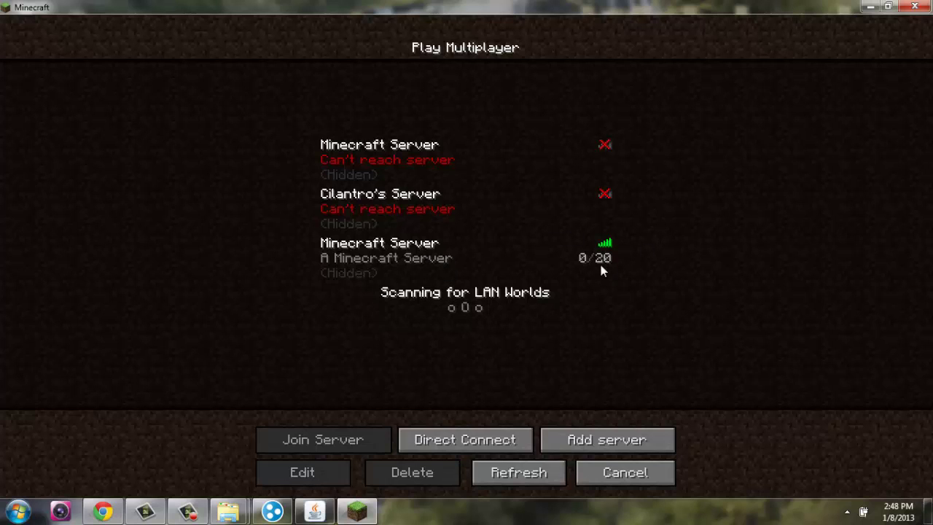
Join the newly added Minecraft Server and walk forward in its world to test the connection
{"action": "double_click", "coordinate": [574, 273]}
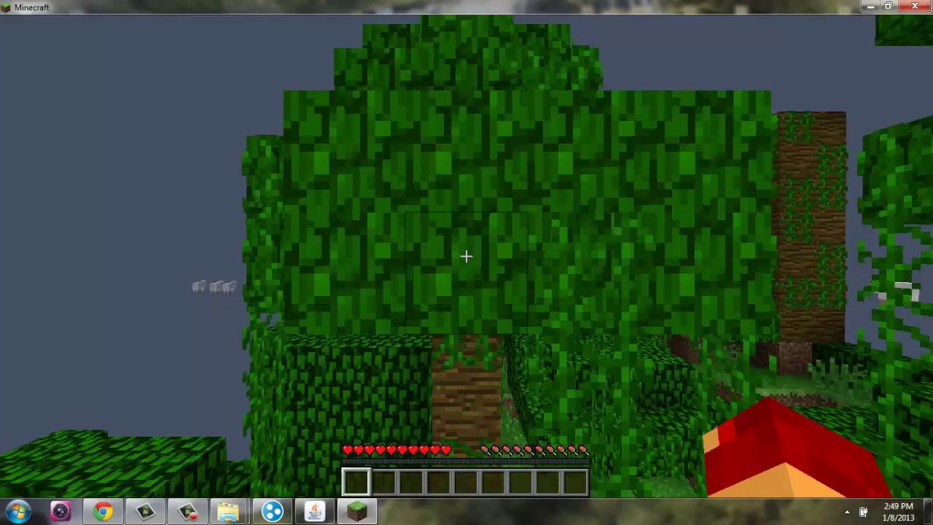
{"action": "key", "text": "w"}
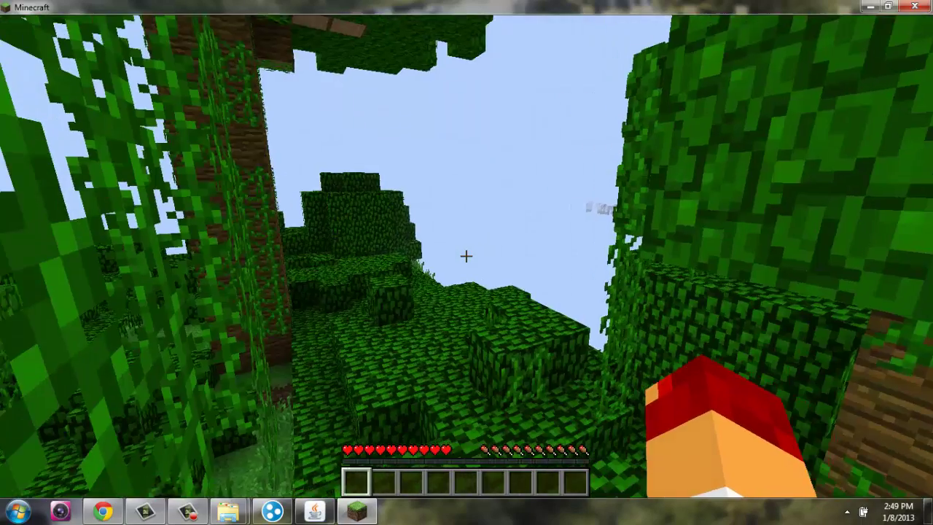
{"action": "key", "text": "w"}
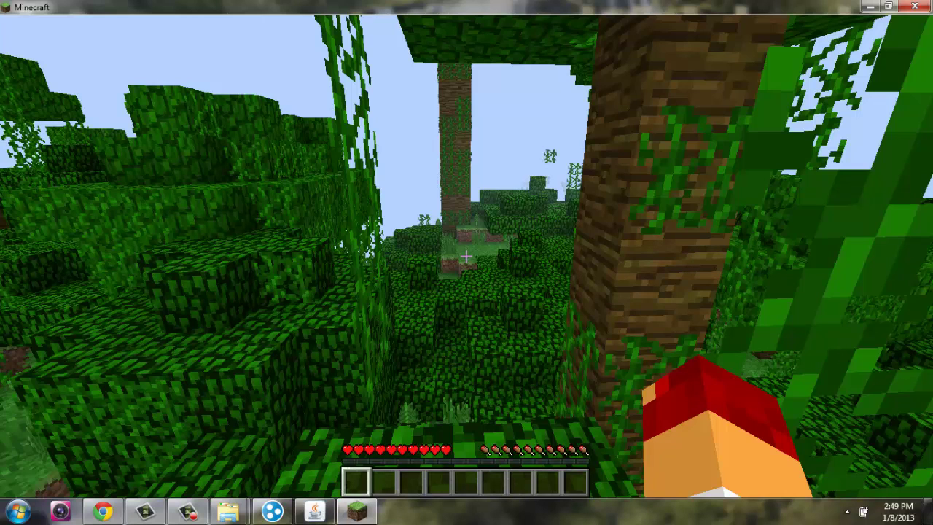
Disconnect from the server, close the game, and shut down the Minecraft server window
{"action": "key", "text": "Escape"}
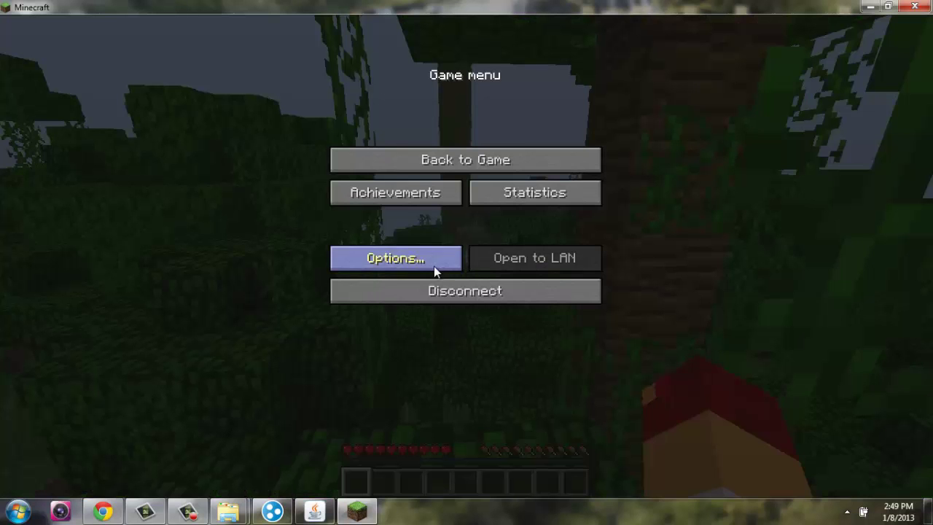
{"action": "left_click", "coordinate": [467, 293]}
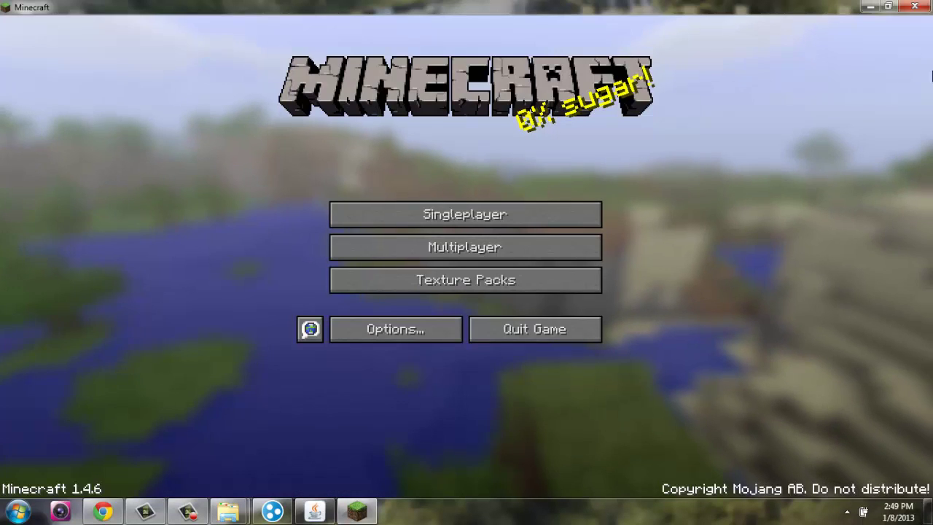
{"action": "left_click", "coordinate": [920, 7]}
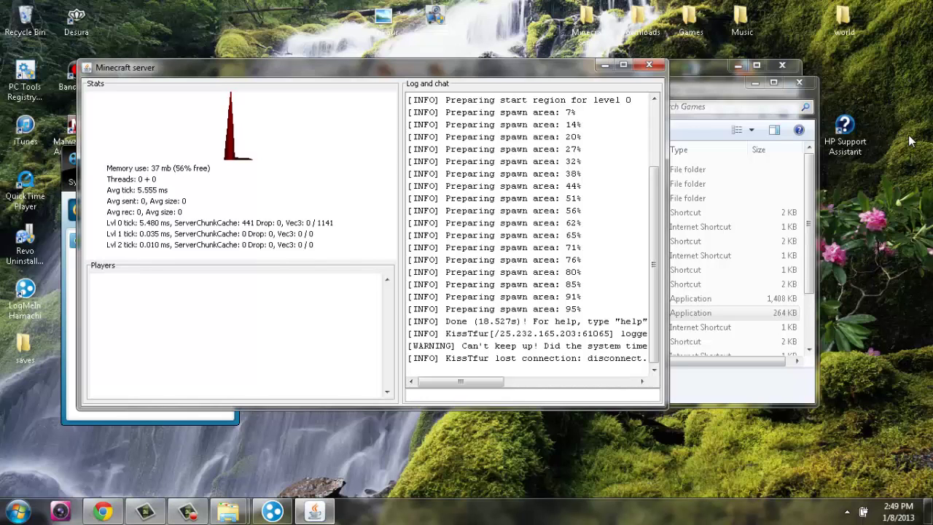
{"action": "left_click", "coordinate": [649, 67]}
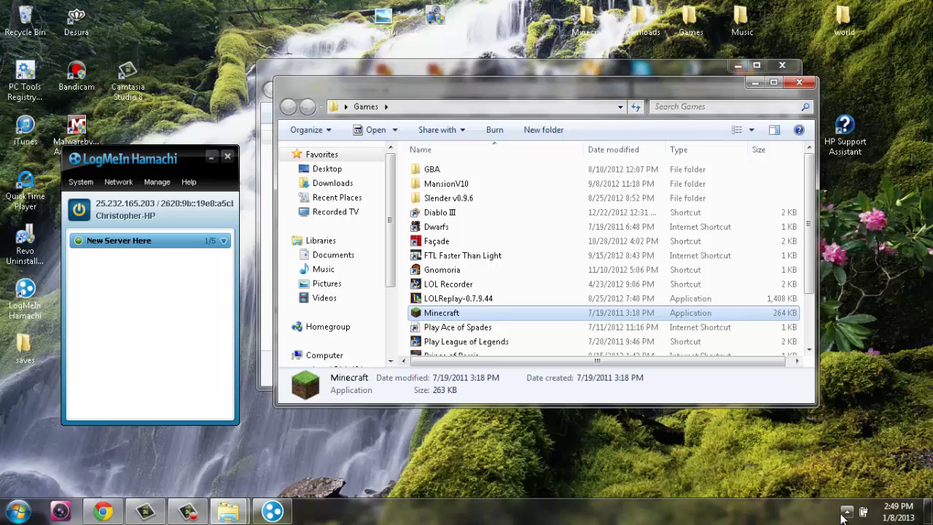
Review the location choices for the Hamachi connection's Network 5 in the Network and Sharing Center, and close it without choosing one
{"action": "left_click", "coordinate": [842, 515]}
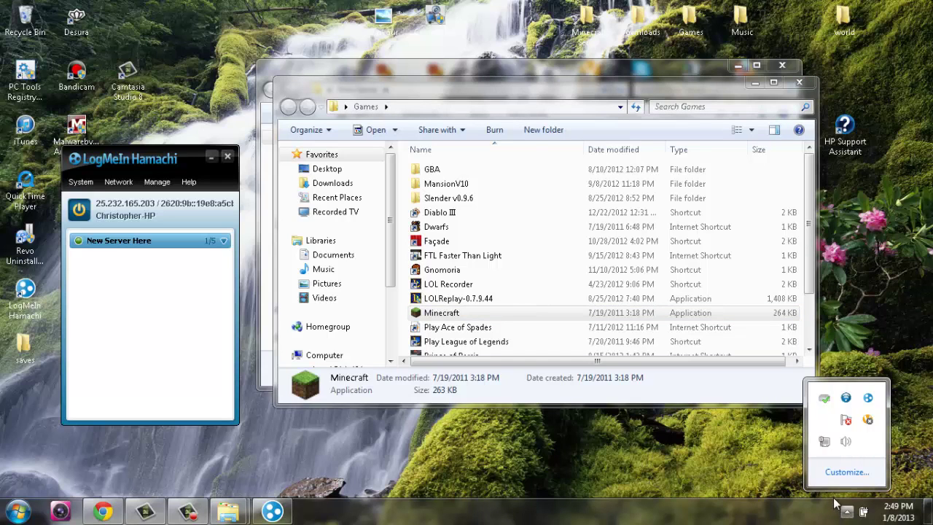
{"action": "right_click", "coordinate": [826, 446]}
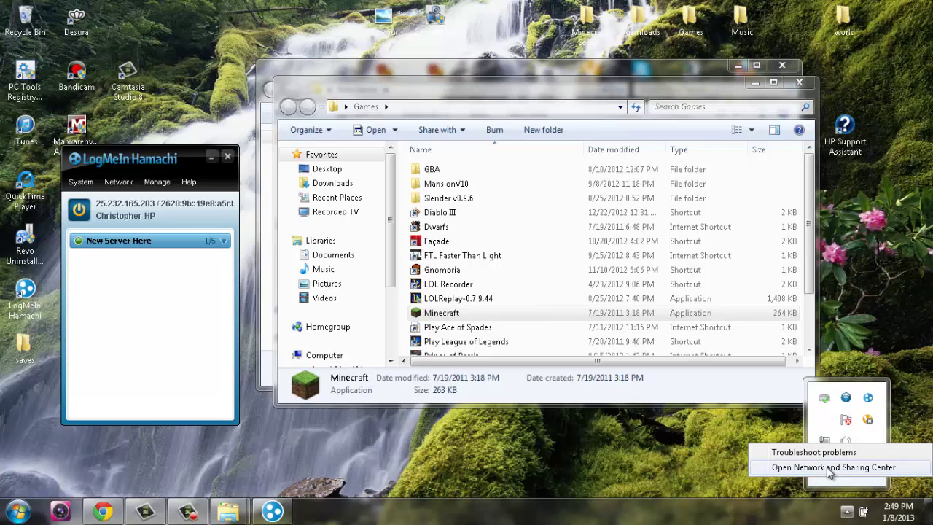
{"action": "left_click", "coordinate": [829, 468]}
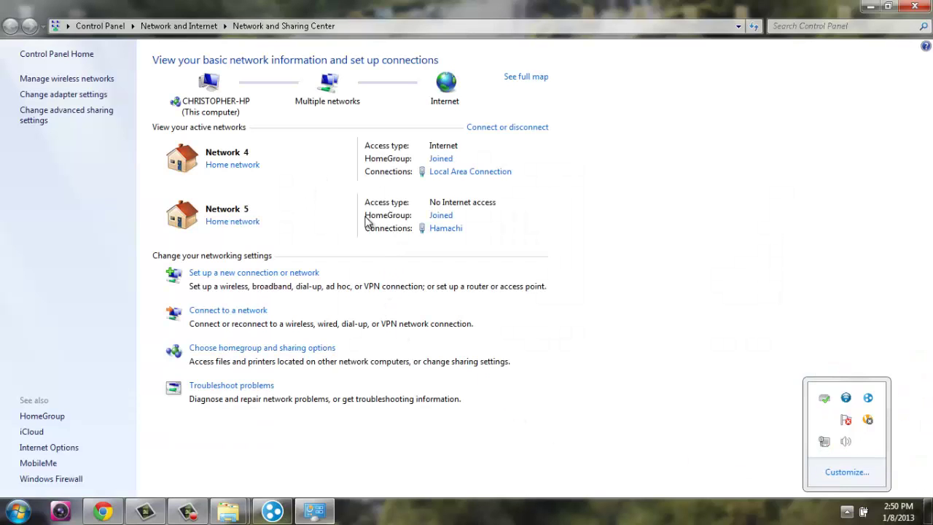
{"action": "left_click", "coordinate": [714, 420]}
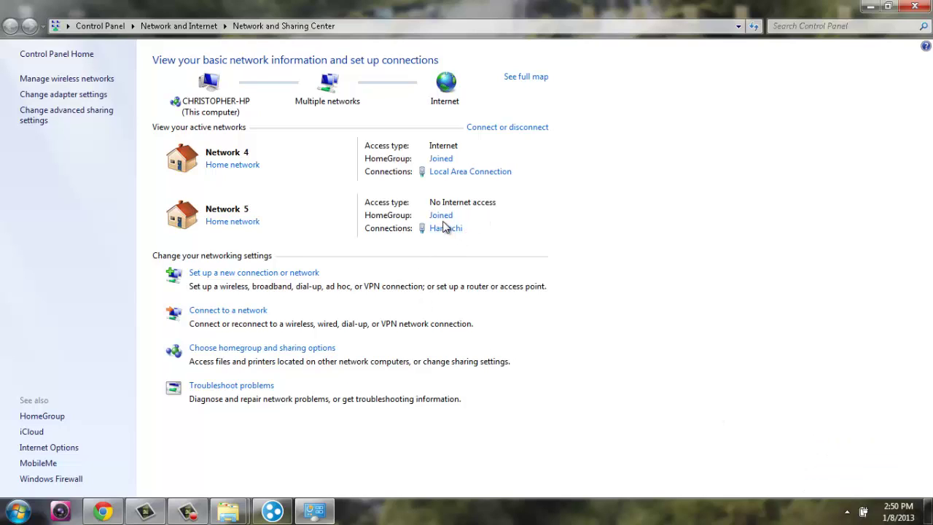
{"action": "left_click", "coordinate": [231, 223]}
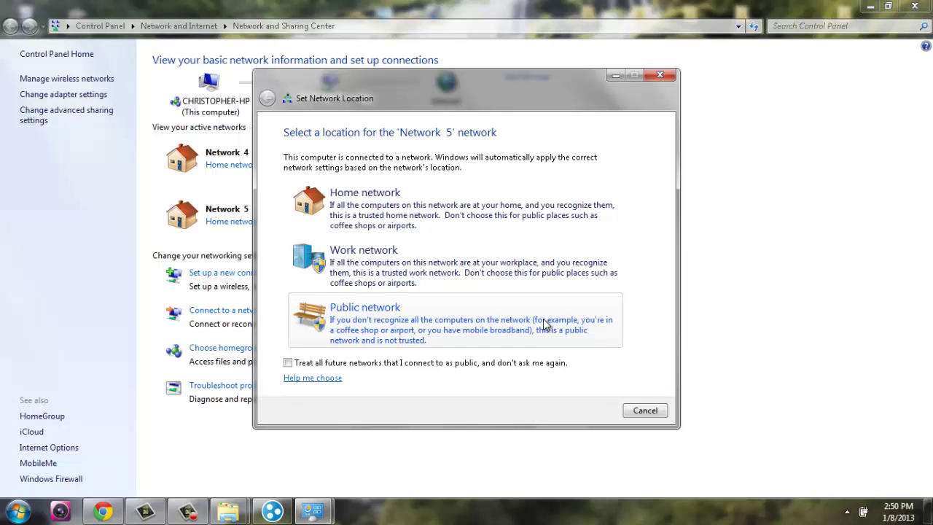
{"action": "left_click", "coordinate": [660, 79]}
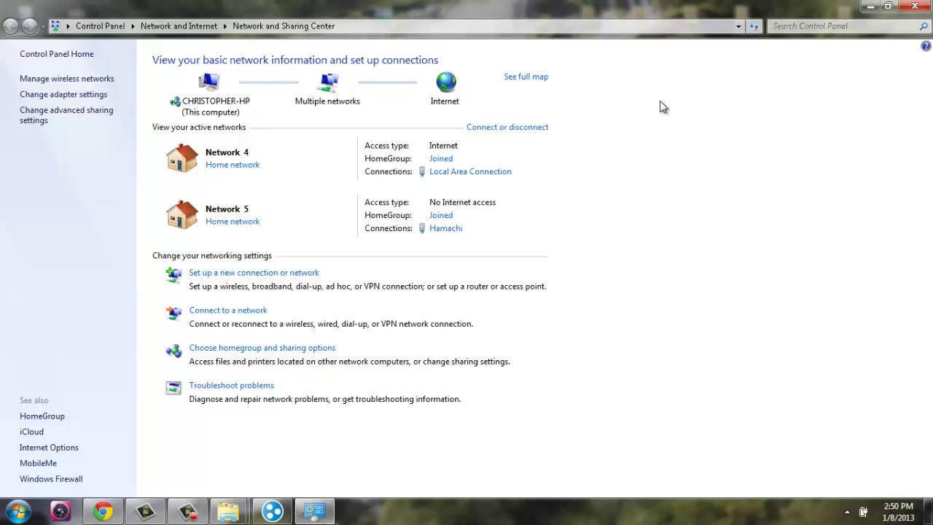
{"action": "left_click", "coordinate": [914, 6]}
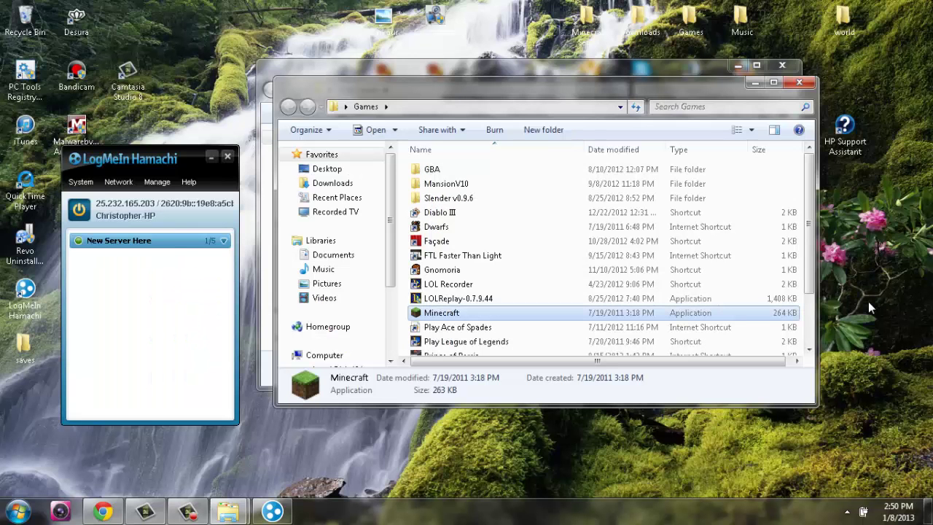